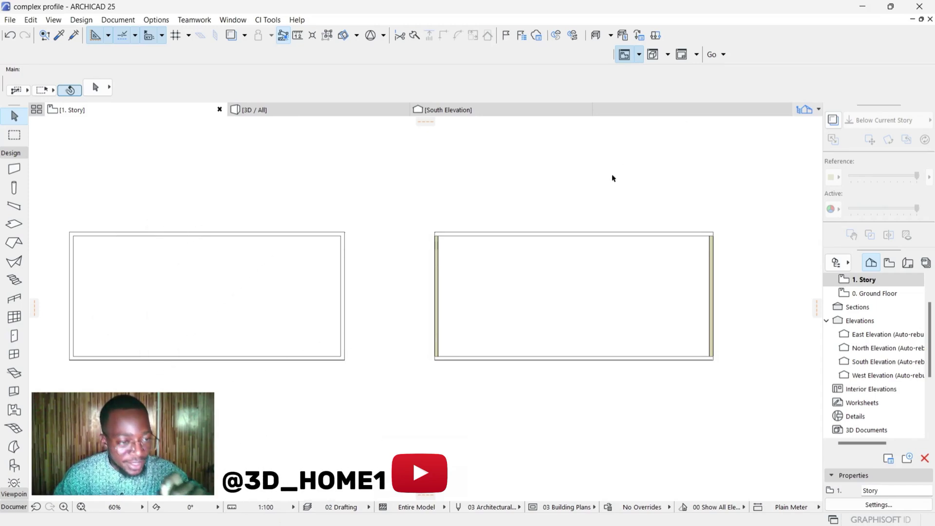
In the Roof default settings, keep a Basic structure and enter 2 for the thickness.
scroll(613, 179, down, 2)
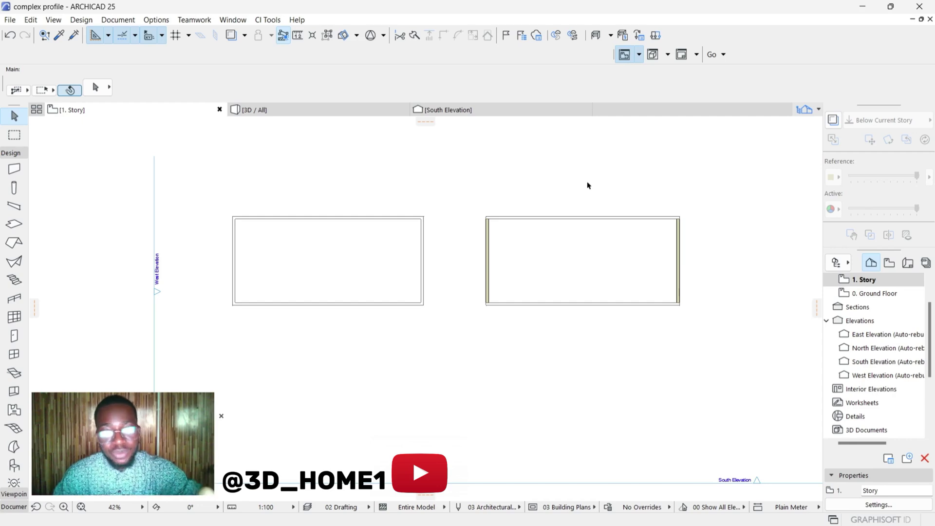
scroll(533, 180, up, 1)
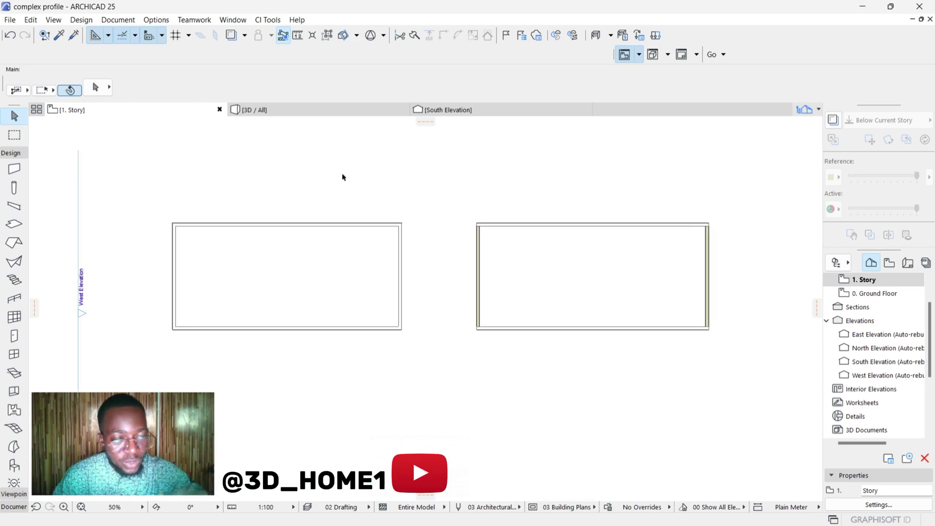
scroll(343, 178, up, 2)
scroll(273, 235, down, 2)
scroll(154, 237, up, 2)
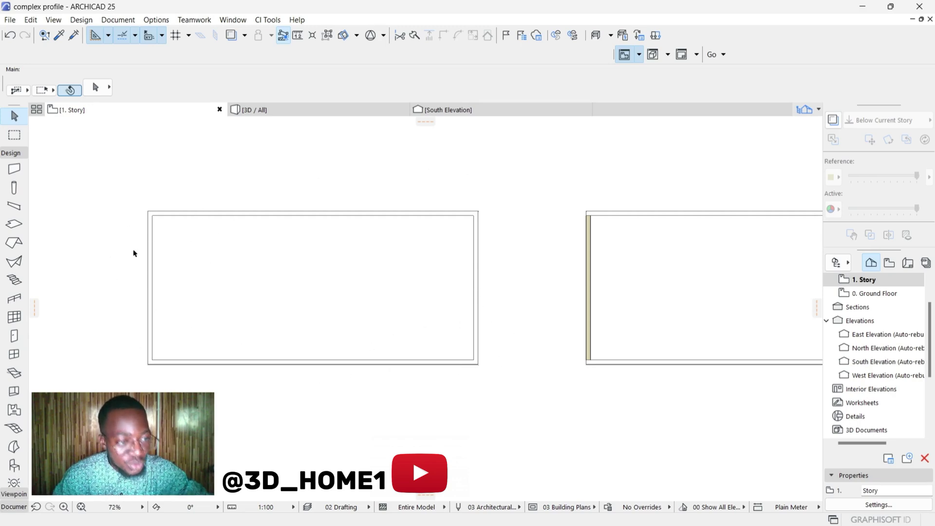
click(14, 243)
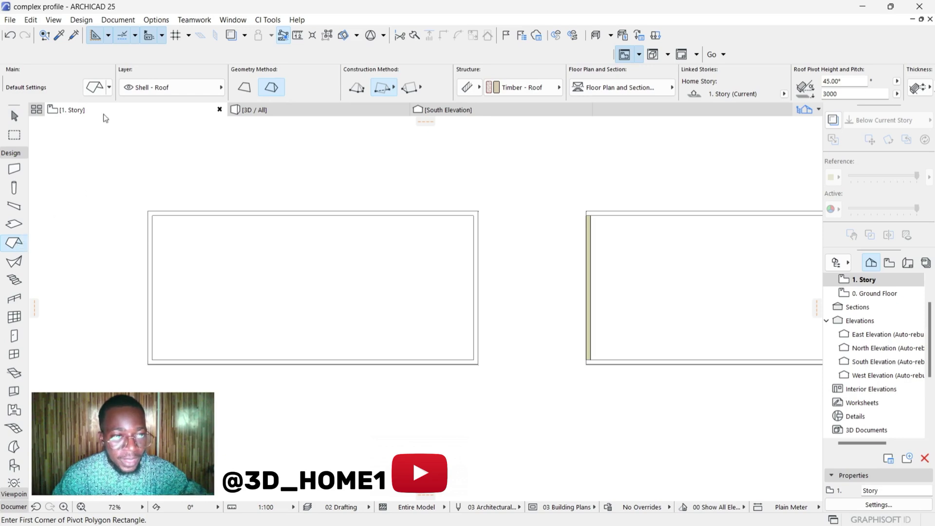
click(91, 89)
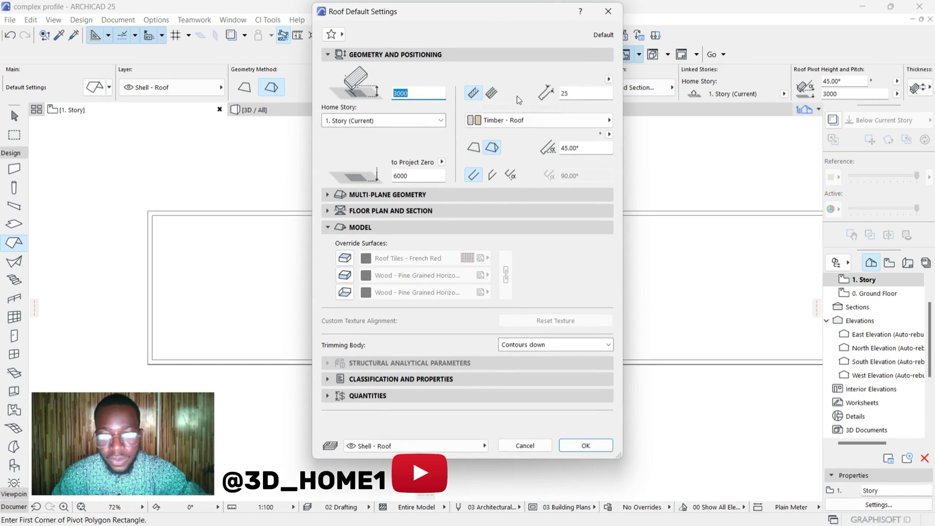
click(473, 94)
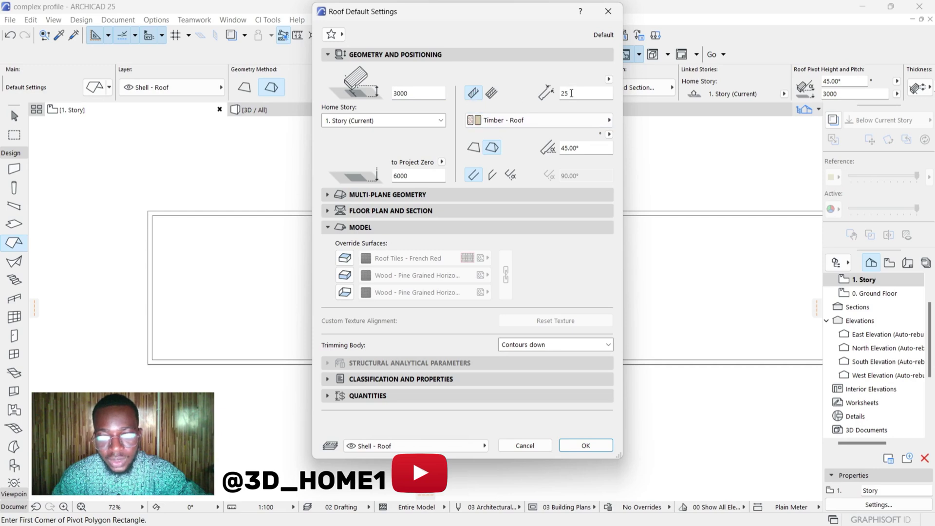
click(571, 94)
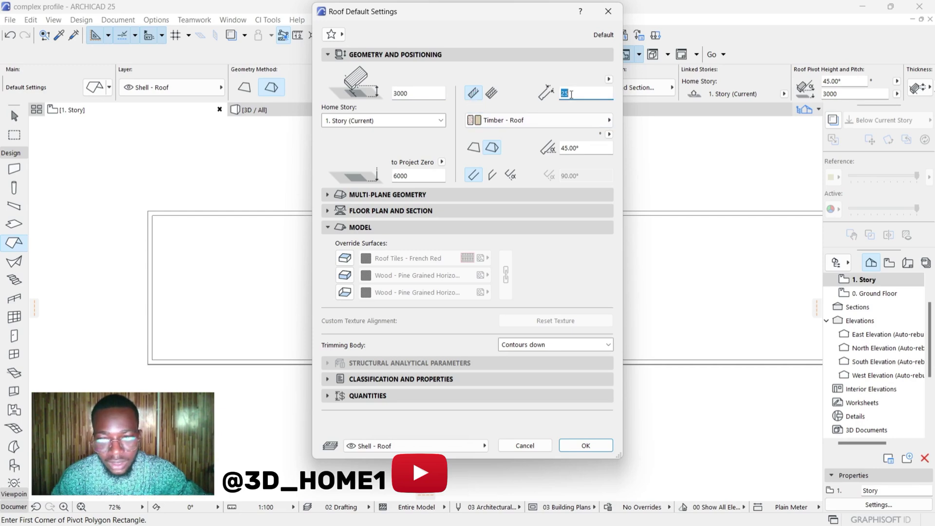
text(2)
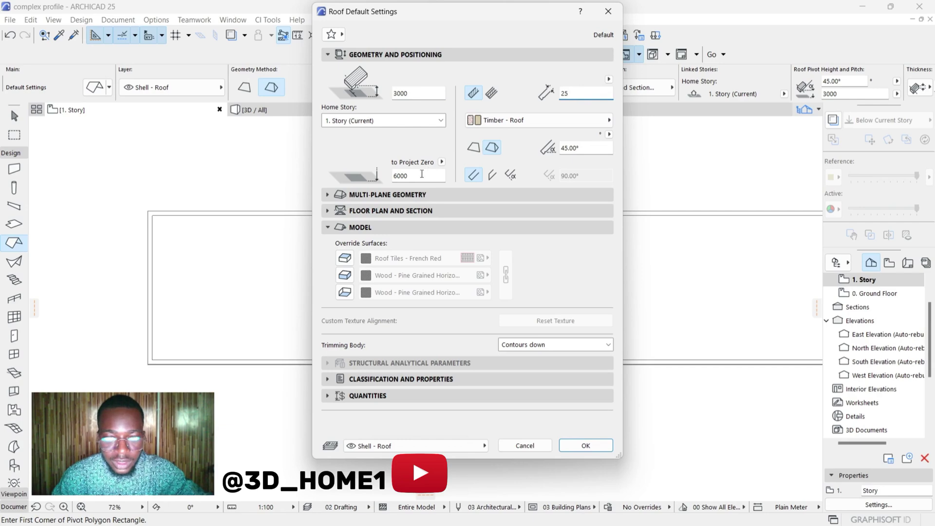
Override and link the roof surfaces, giving the top surface Roof Tiles - French Brown.
click(345, 258)
click(344, 275)
click(344, 295)
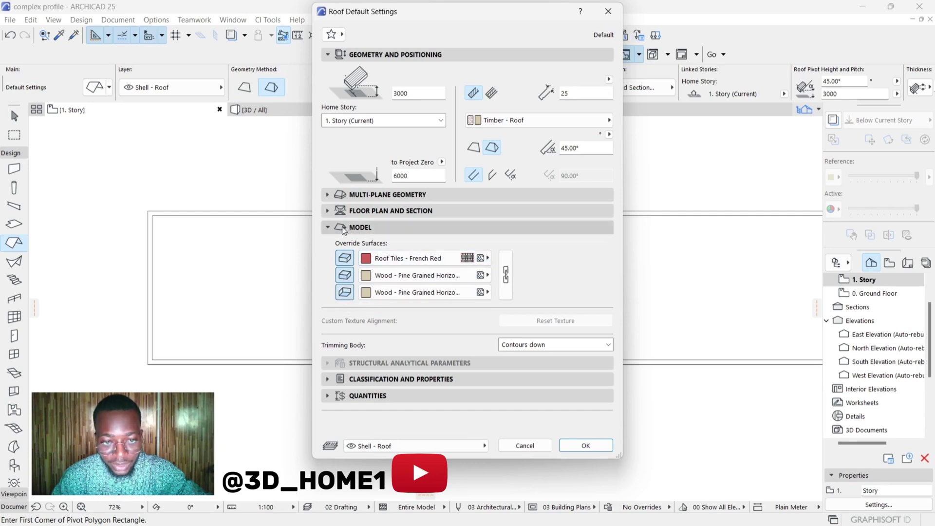
click(506, 276)
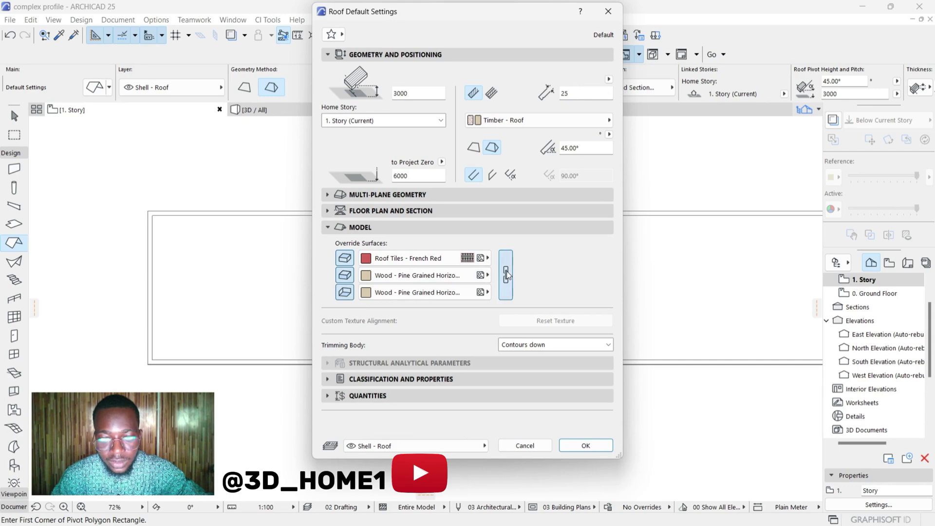
click(371, 259)
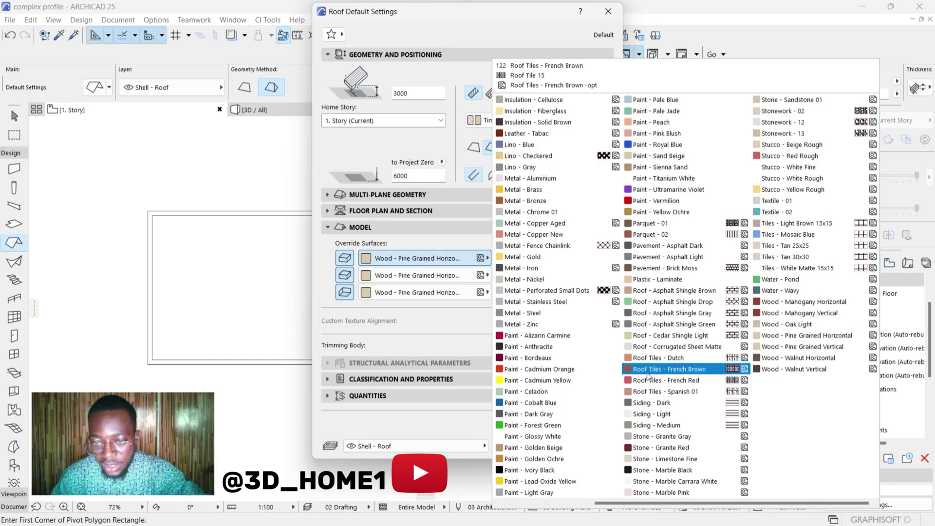
click(654, 369)
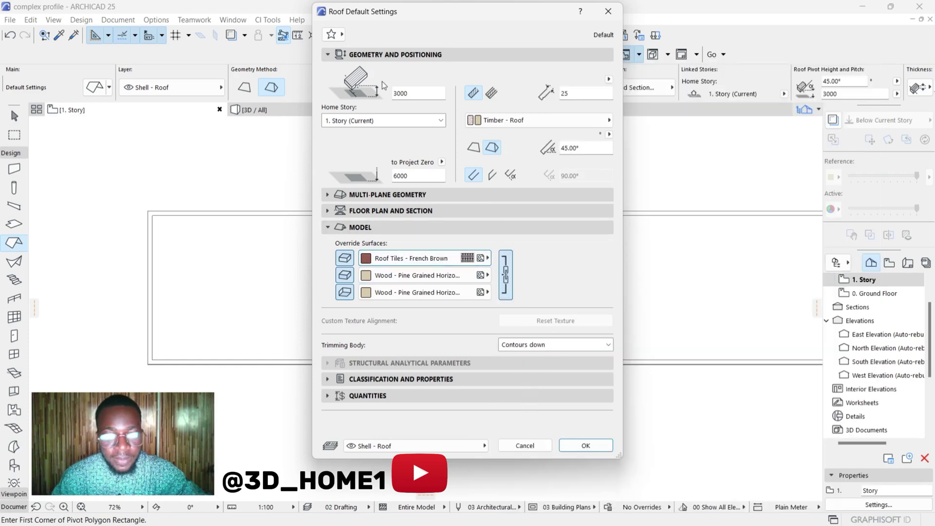
click(376, 195)
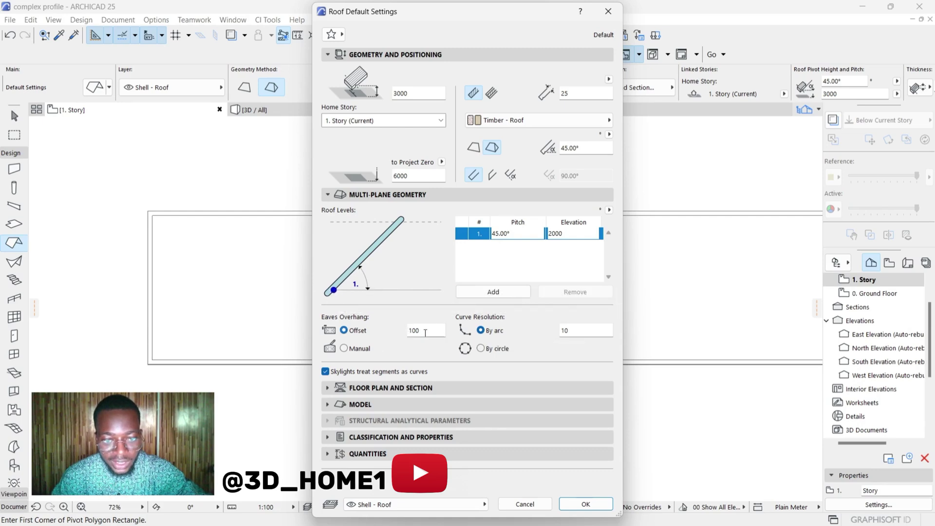
Set the eaves overhang to 200, keep multi-plane geometry at 45° pitch, and confirm.
drag(409, 330, 425, 333)
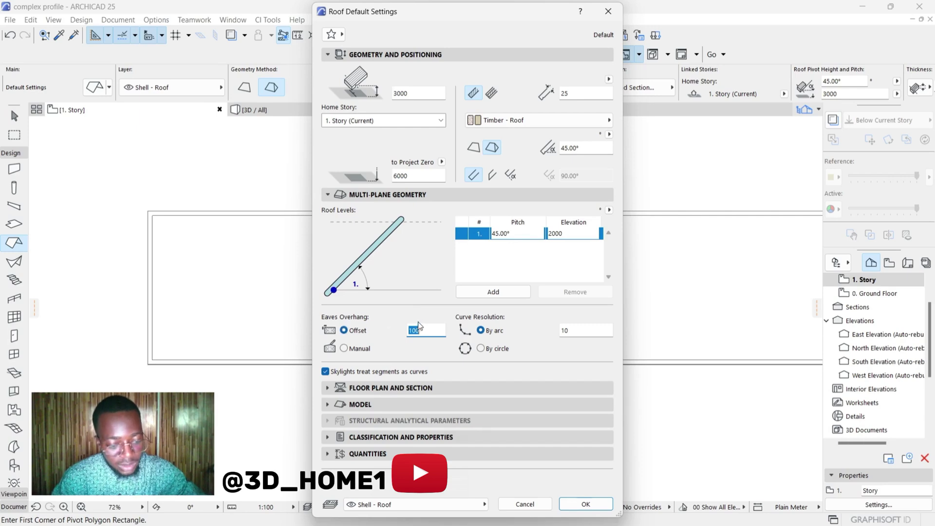
text(200)
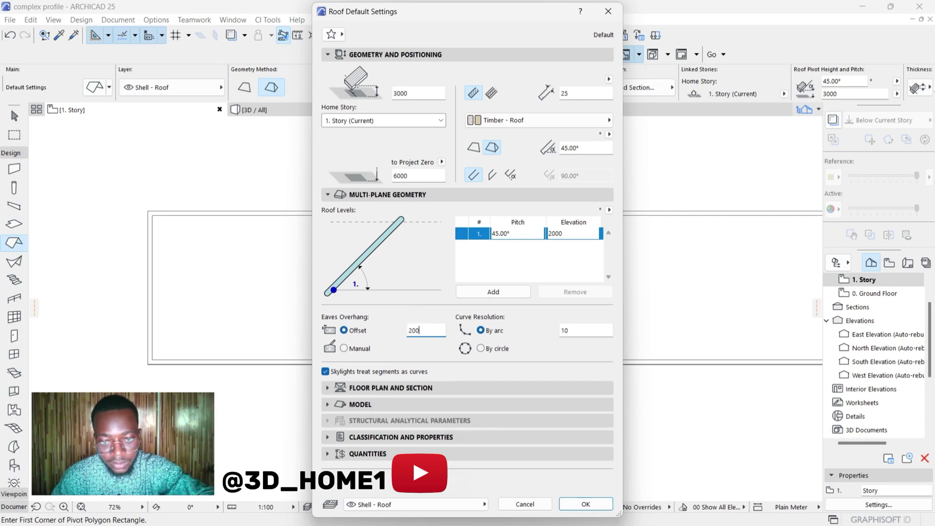
click(581, 147)
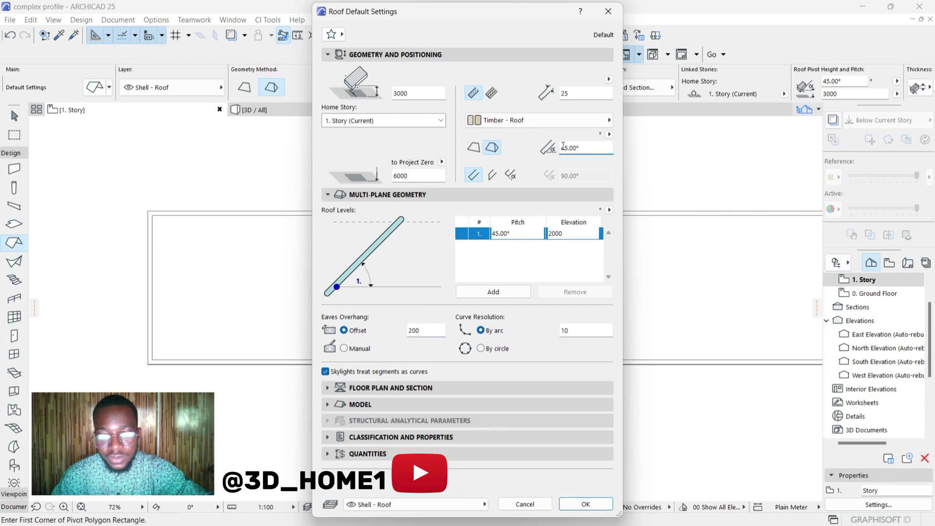
click(472, 149)
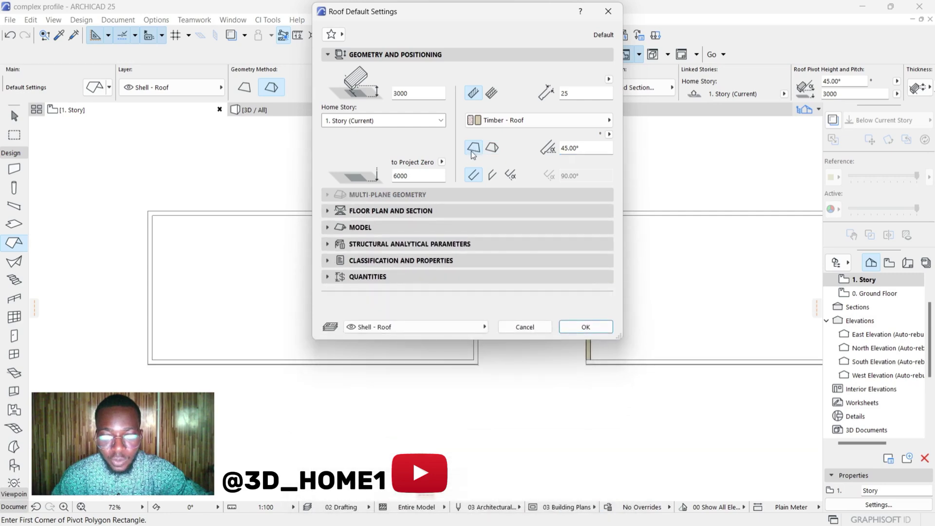
click(492, 147)
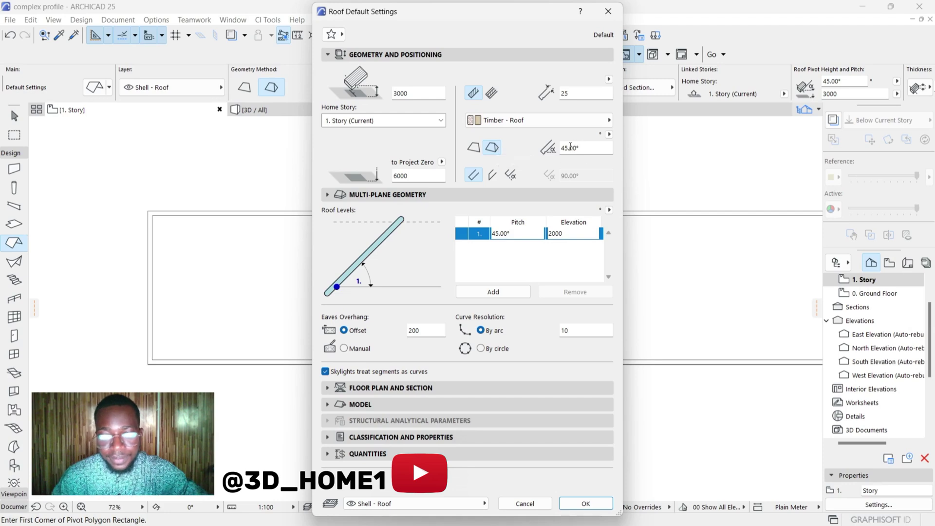
click(568, 148)
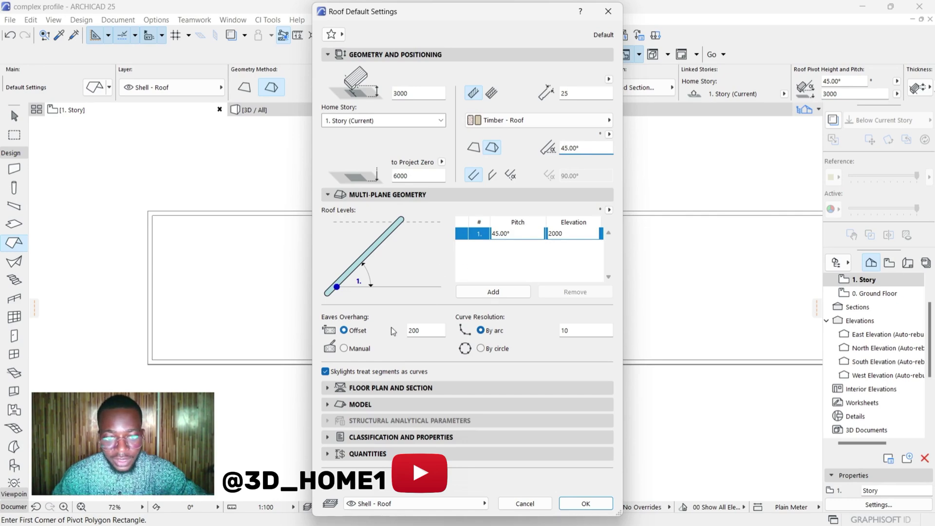
click(585, 504)
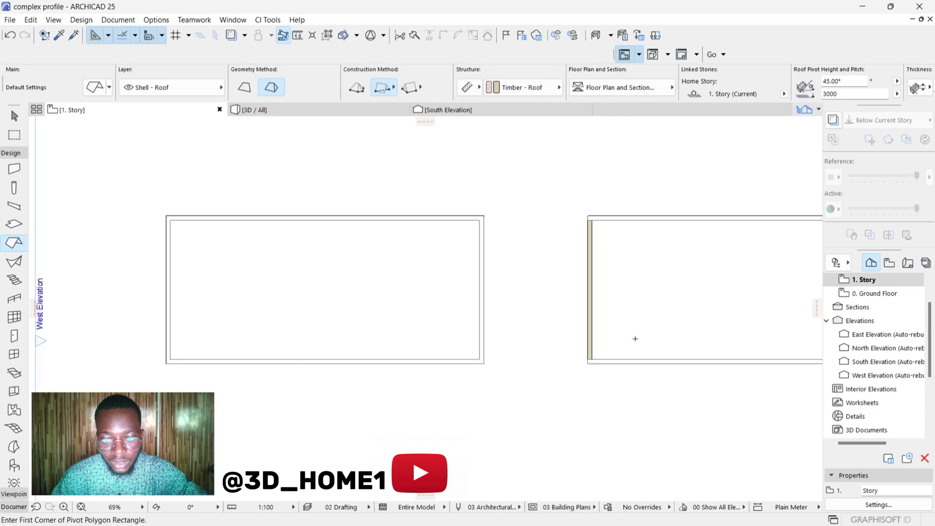
Switch roof input to the polygon pivot-line method and bring up the rectangular construction options.
scroll(635, 338, down, 2)
scroll(386, 323, up, 2)
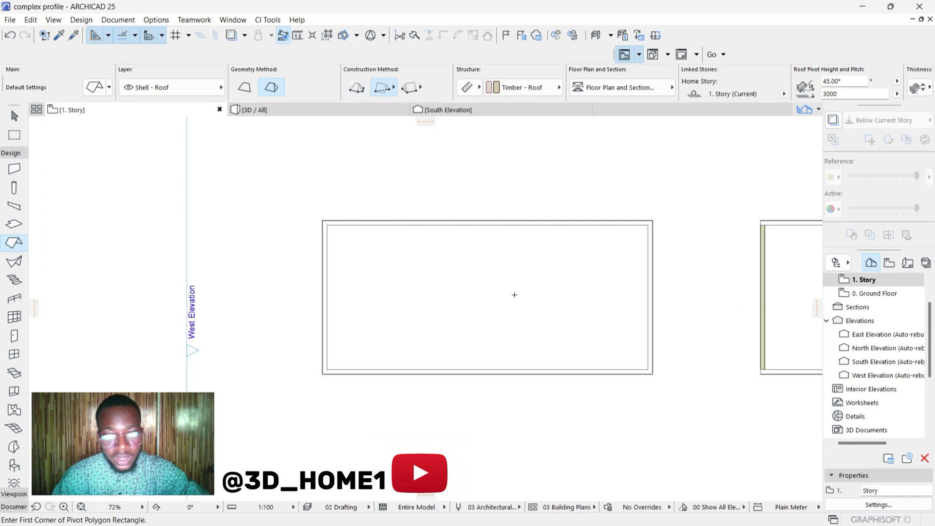
click(356, 88)
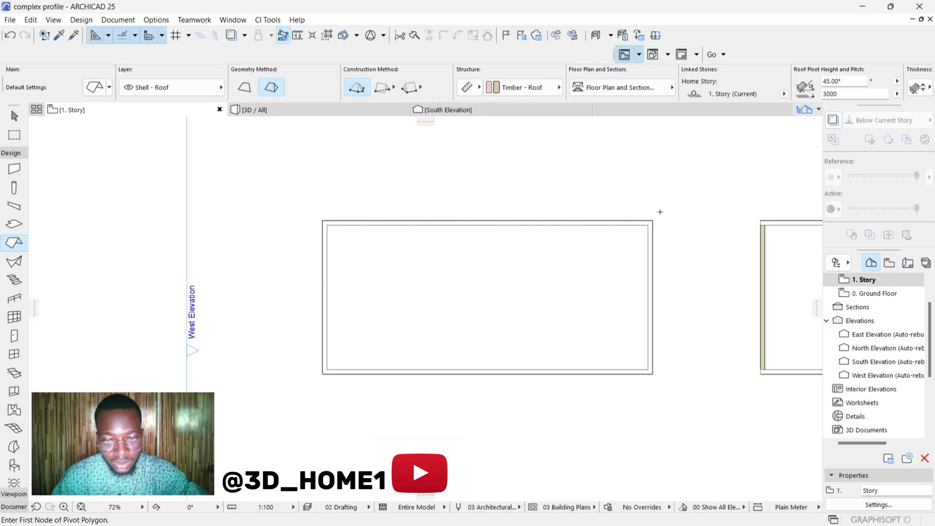
click(384, 89)
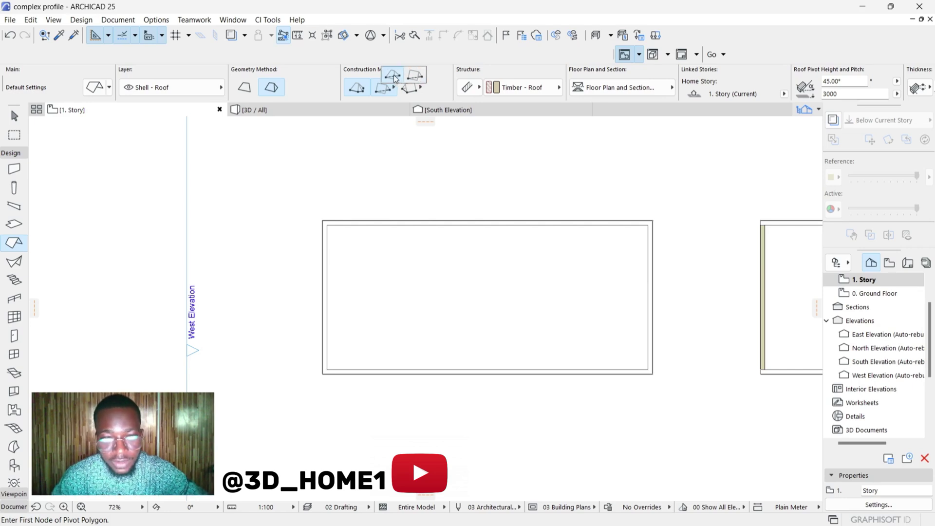
Draw the rectangular hip roof over the first building, corner to corner.
click(393, 76)
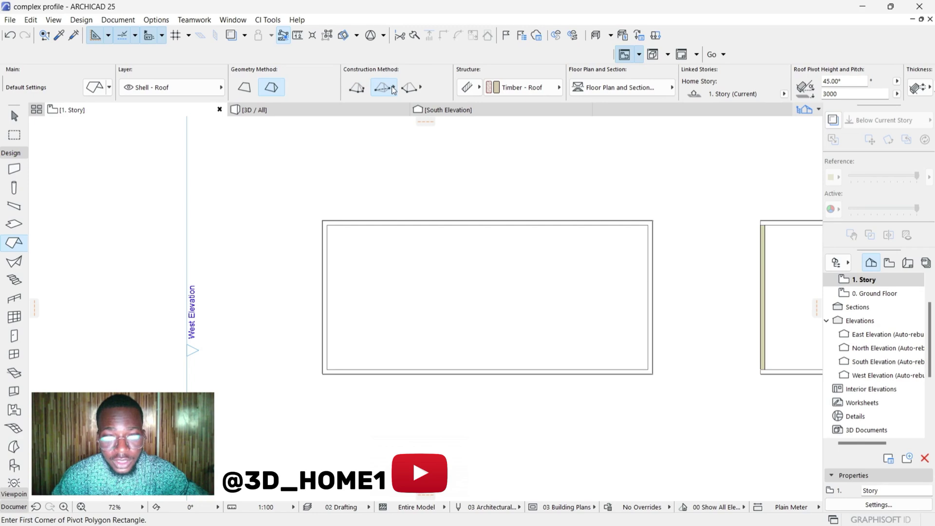
click(388, 91)
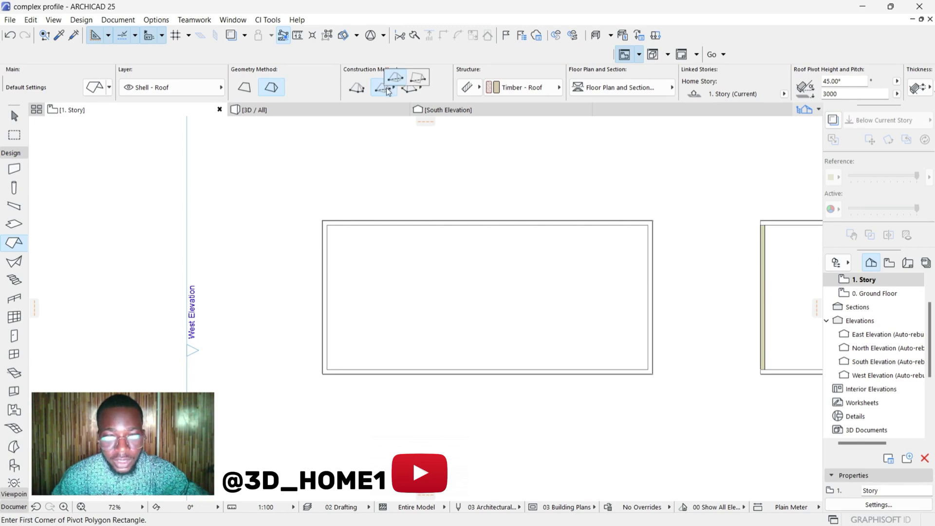
scroll(324, 222, up, 6)
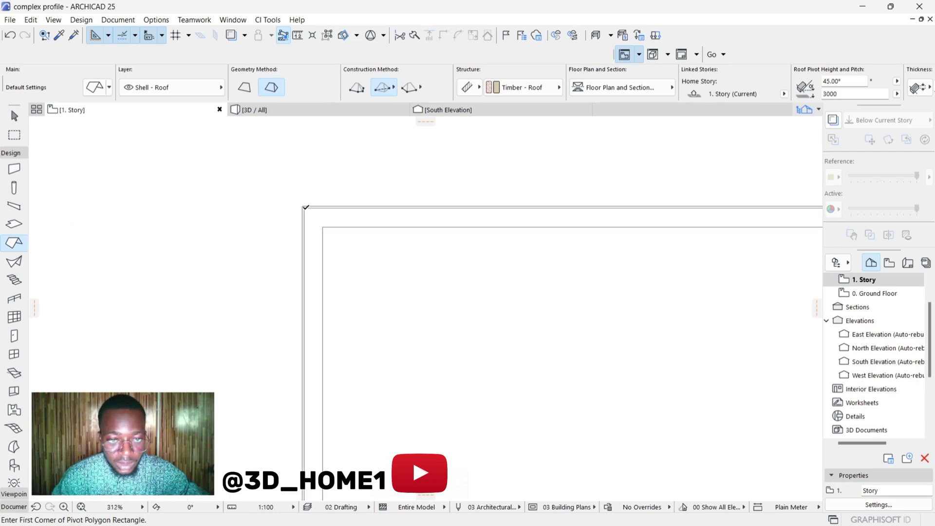
click(306, 207)
scroll(307, 210, down, 5)
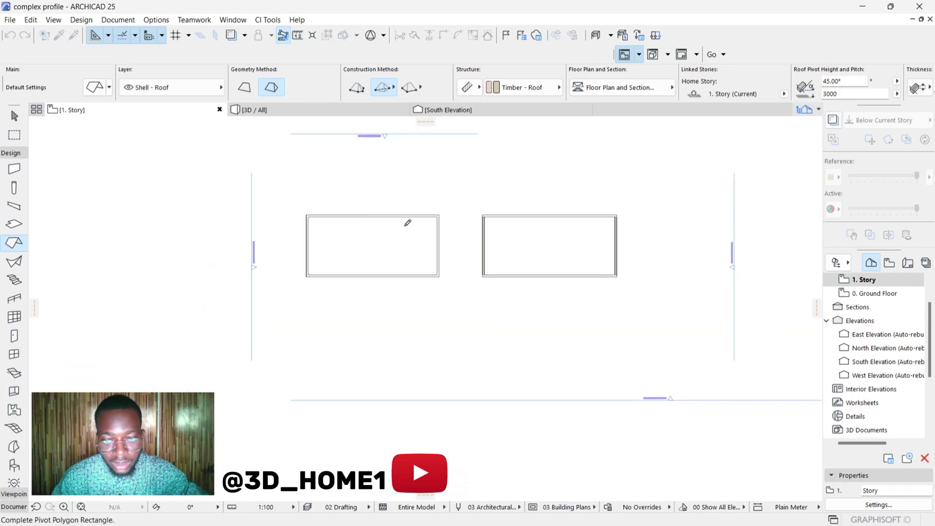
scroll(432, 256, up, 7)
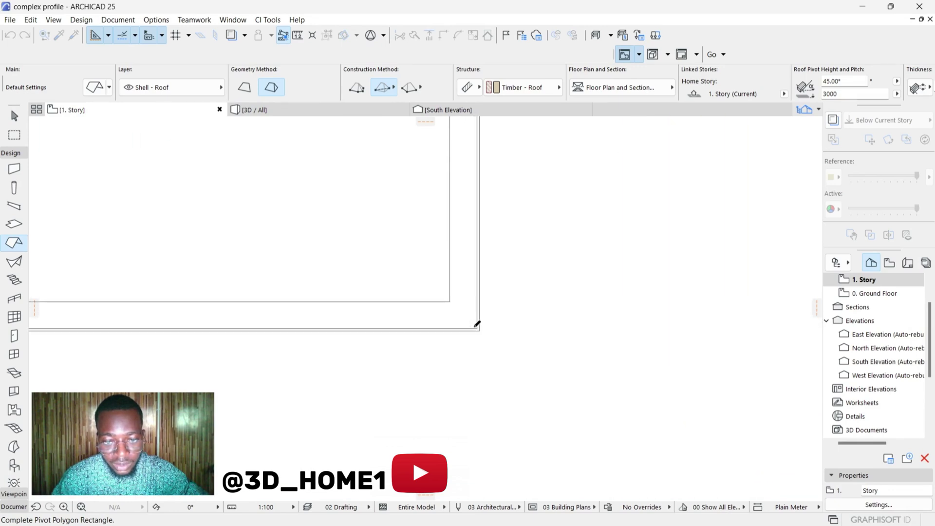
click(478, 324)
scroll(477, 323, down, 10)
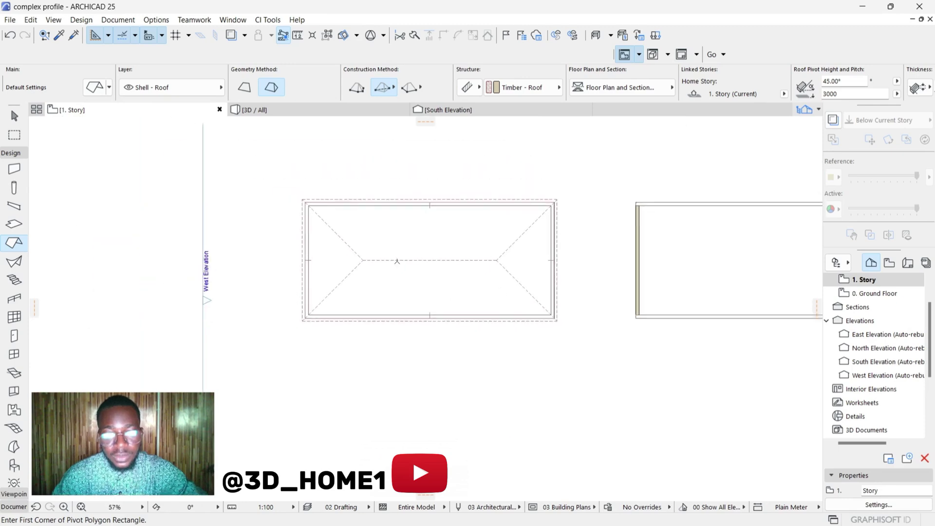
scroll(397, 261, up, 3)
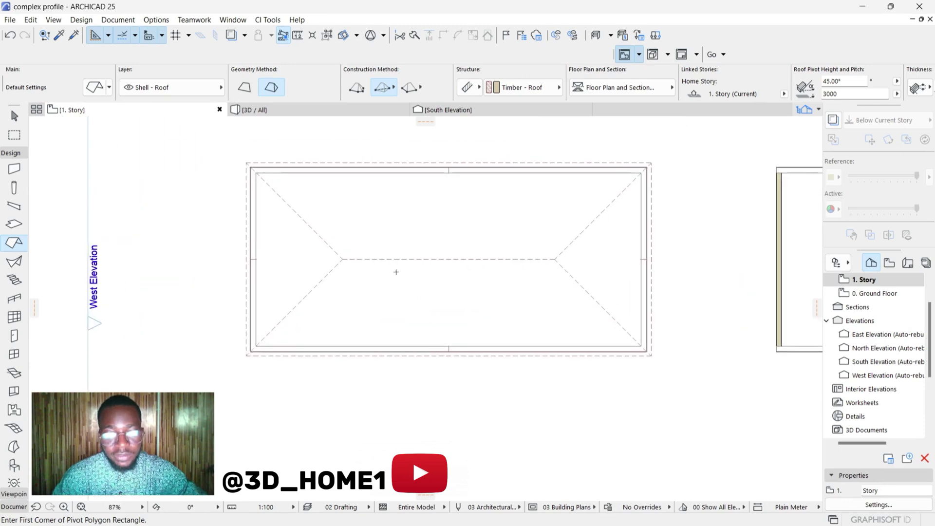
Check the new hip roof in the 3D view from eye level.
click(276, 115)
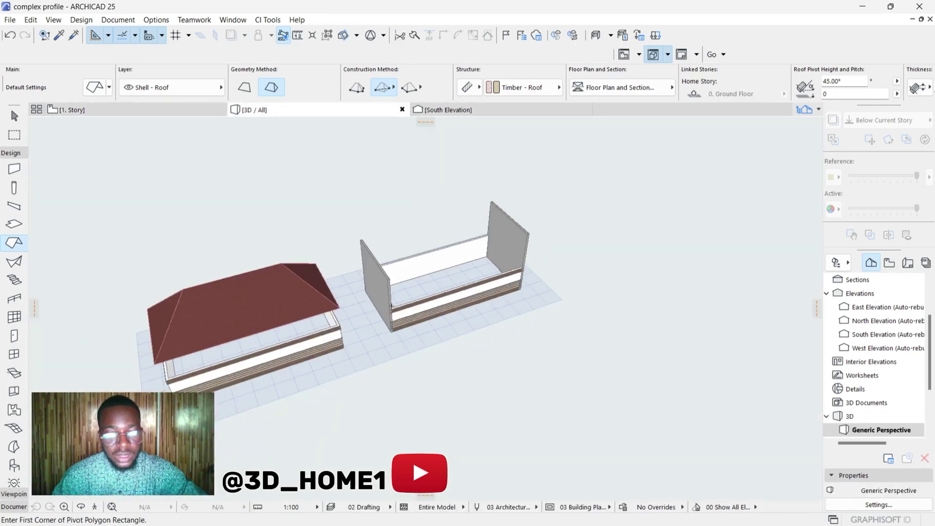
scroll(285, 359, up, 3)
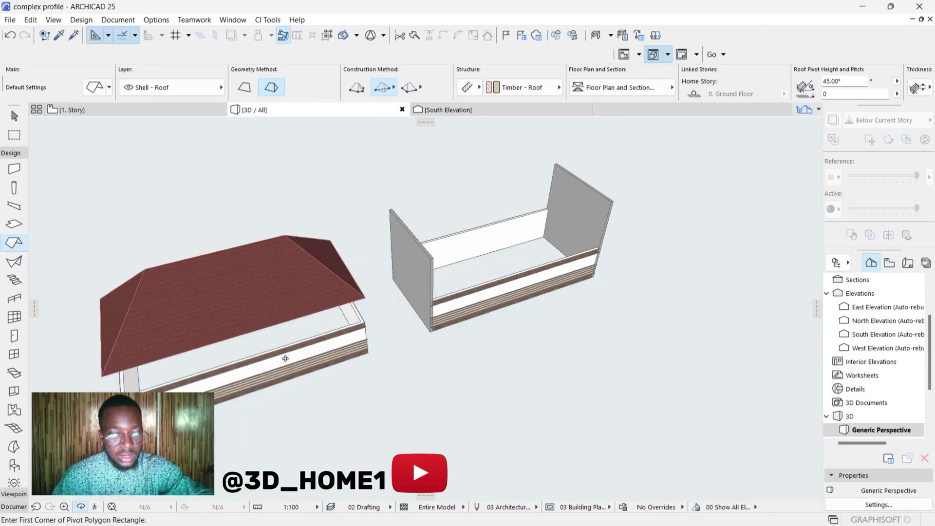
shift+middle_drag(285, 358, 139, 290)
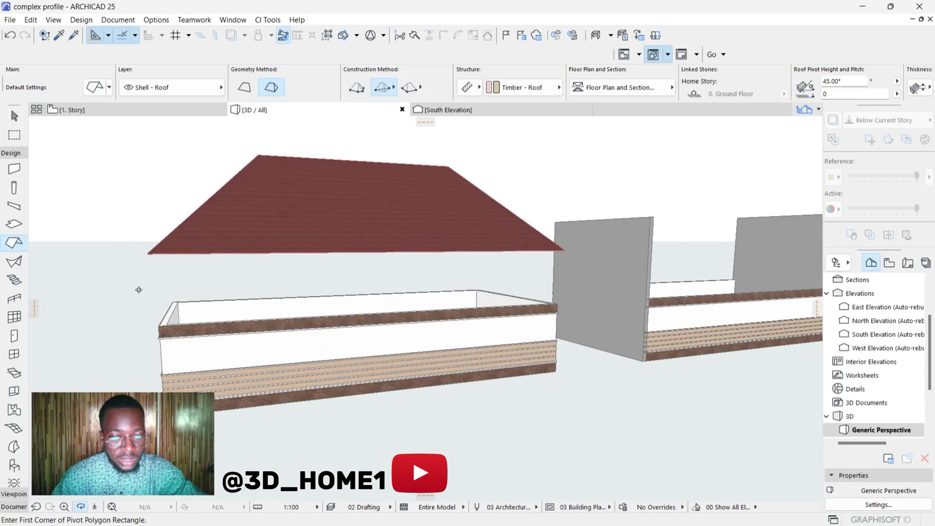
In South Elevation, move the hip roof down so it rests on the wall tops.
click(440, 110)
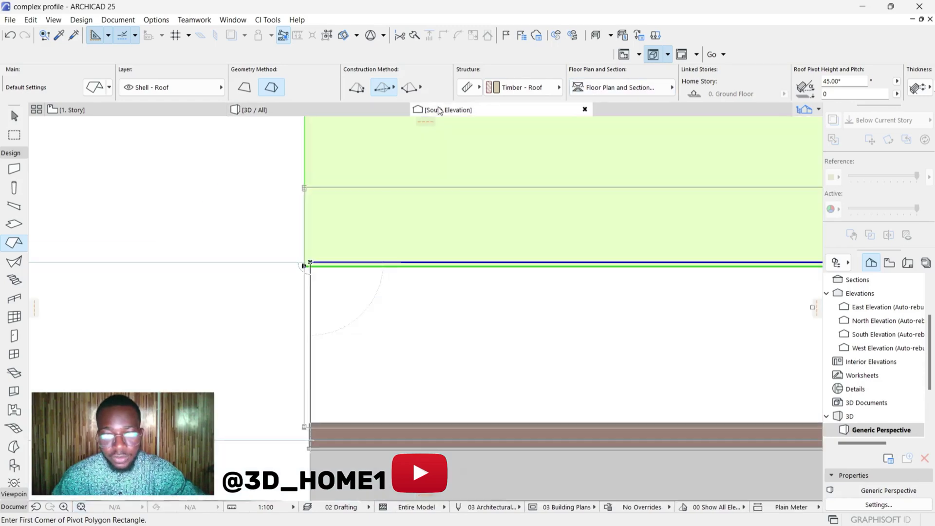
scroll(238, 238, up, 5)
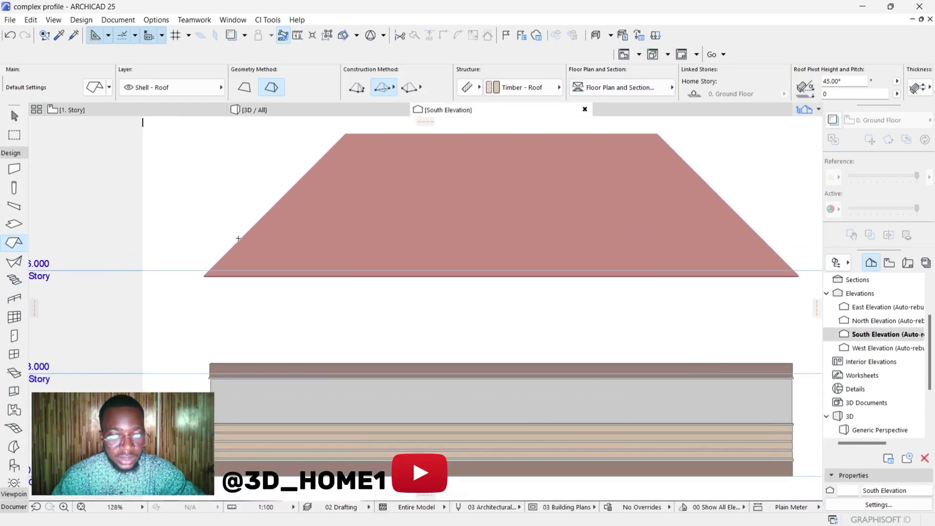
click(263, 245)
scroll(207, 275, up, 3)
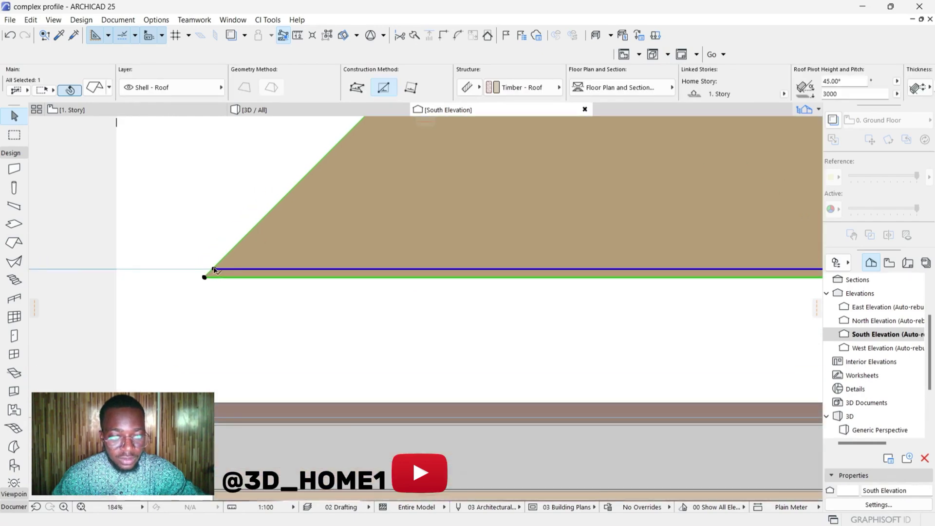
click(215, 269)
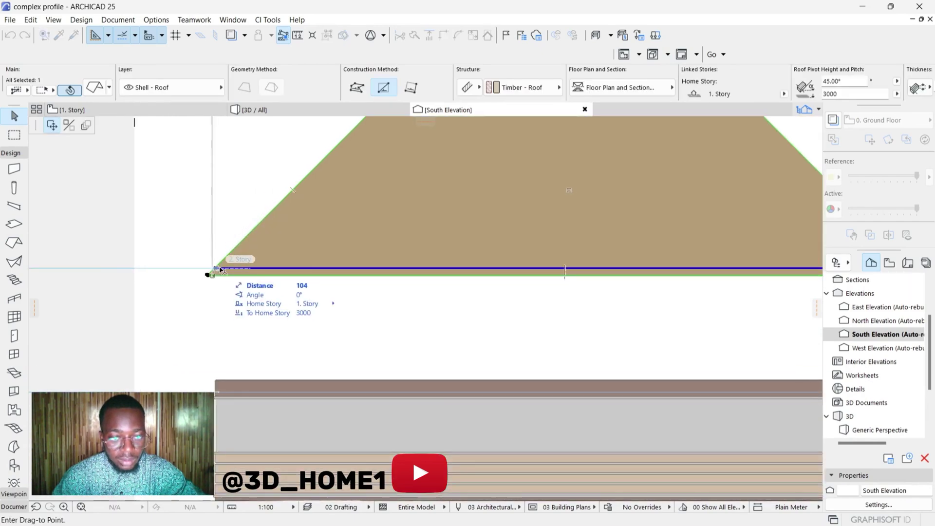
scroll(221, 271, down, 4)
scroll(217, 272, up, 2)
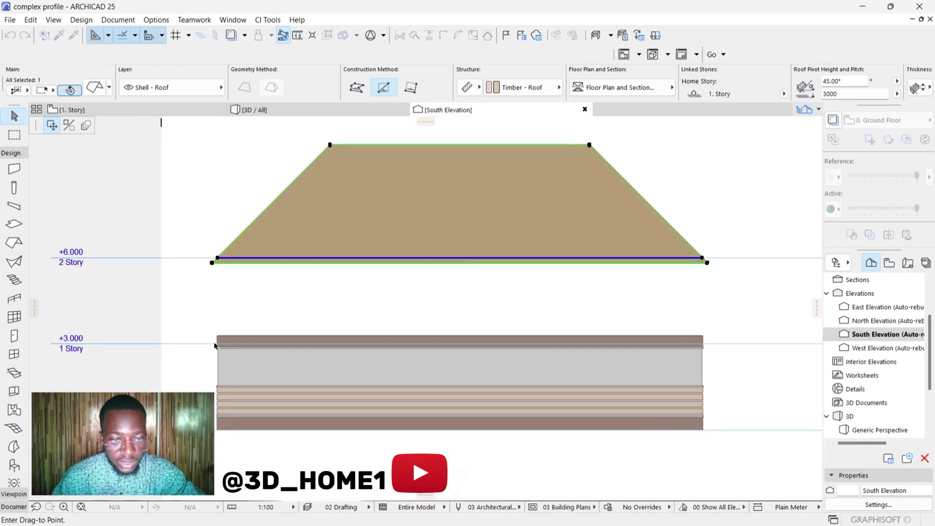
scroll(214, 346, up, 10)
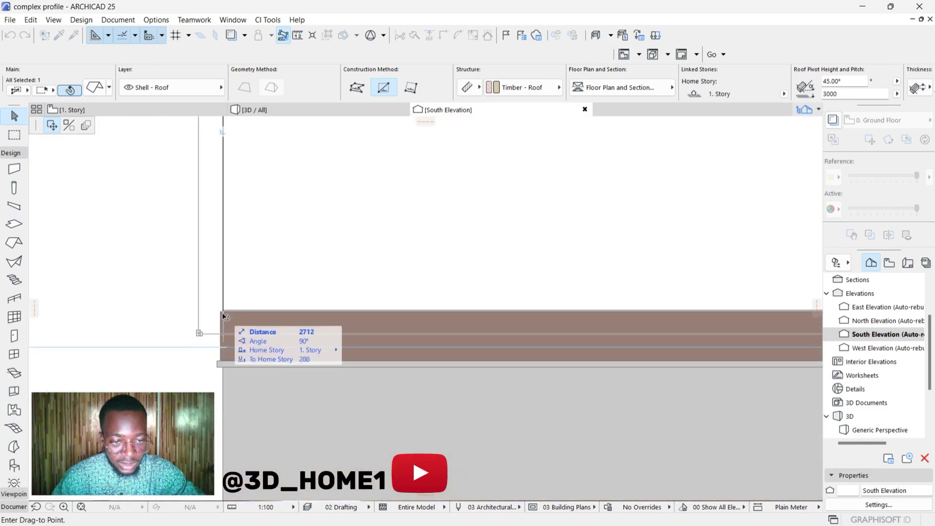
click(225, 318)
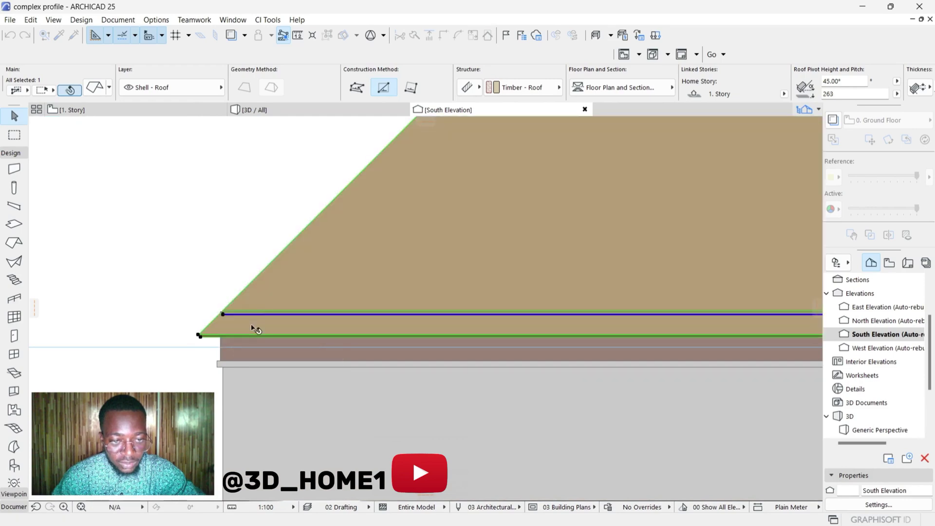
scroll(250, 302, down, 10)
Check the lowered roof from the front in the 3D view.
click(311, 108)
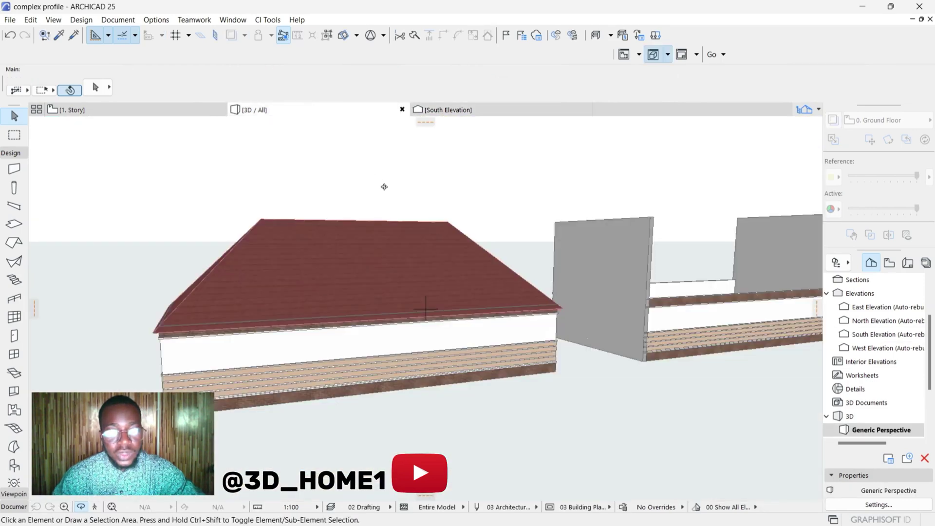
shift+middle_drag(384, 185, 174, 136)
scroll(149, 294, up, 5)
click(145, 116)
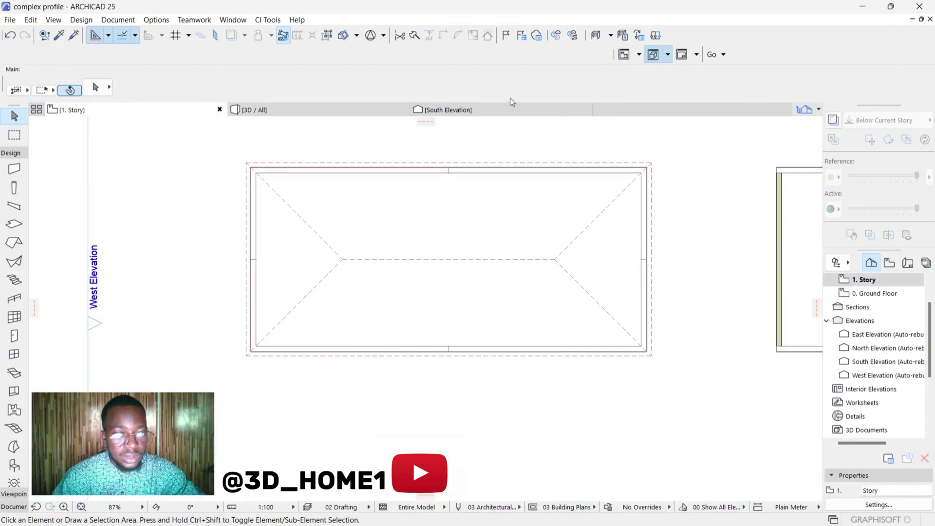
In South Elevation, raise the hip roof's pivot line from 263 to 367.
click(492, 109)
click(257, 331)
scroll(257, 330, up, 6)
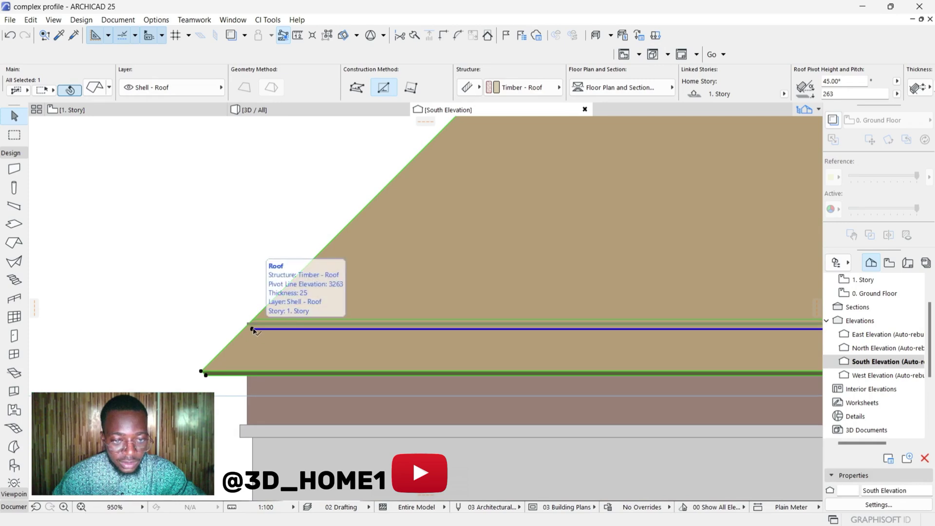
drag(253, 330, 252, 303)
click(253, 302)
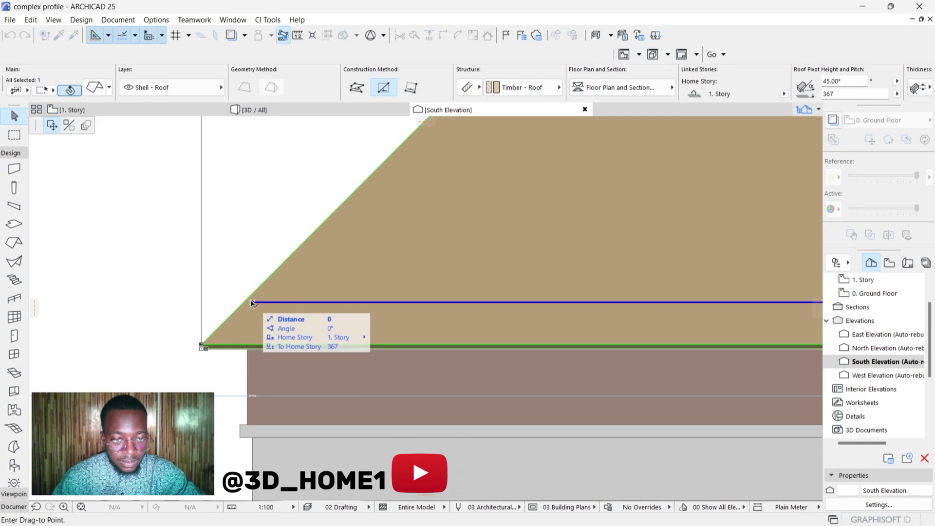
click(252, 298)
key(Escape)
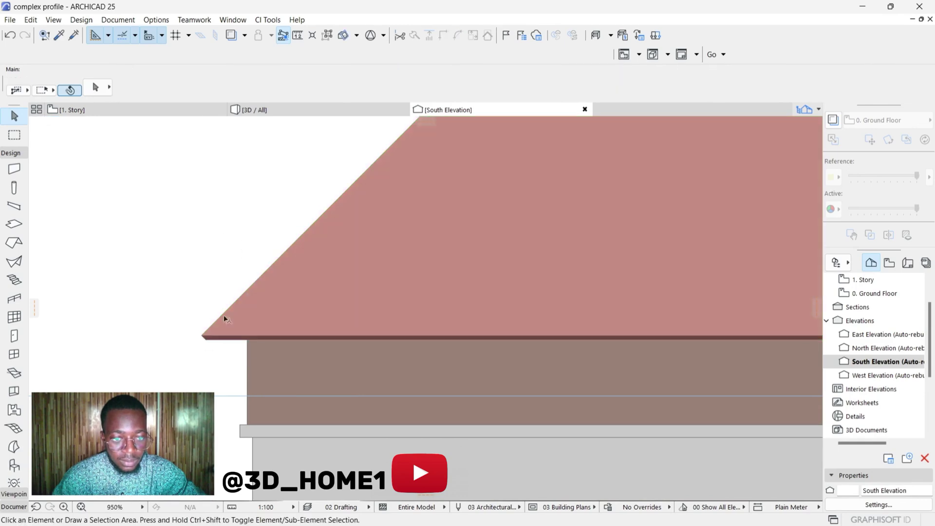
scroll(336, 379, down, 2)
scroll(336, 379, down, 3)
click(305, 111)
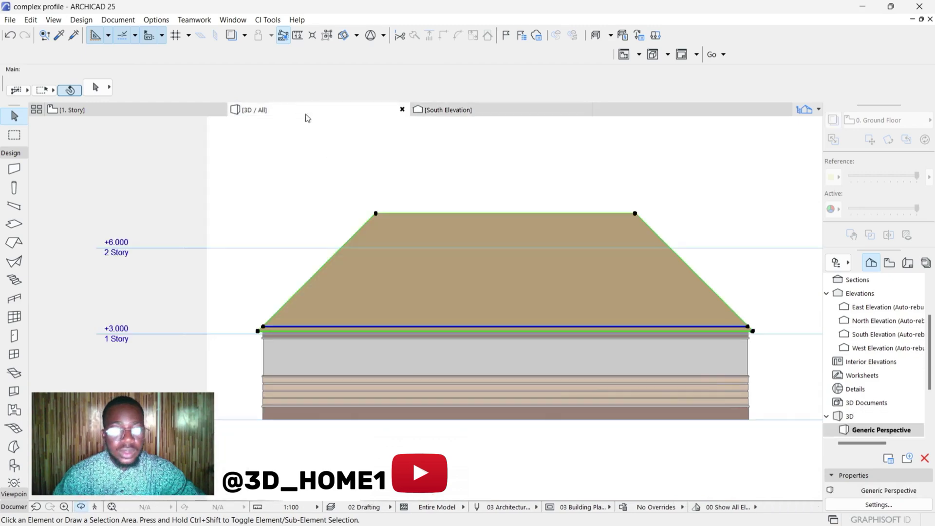
scroll(409, 252, down, 6)
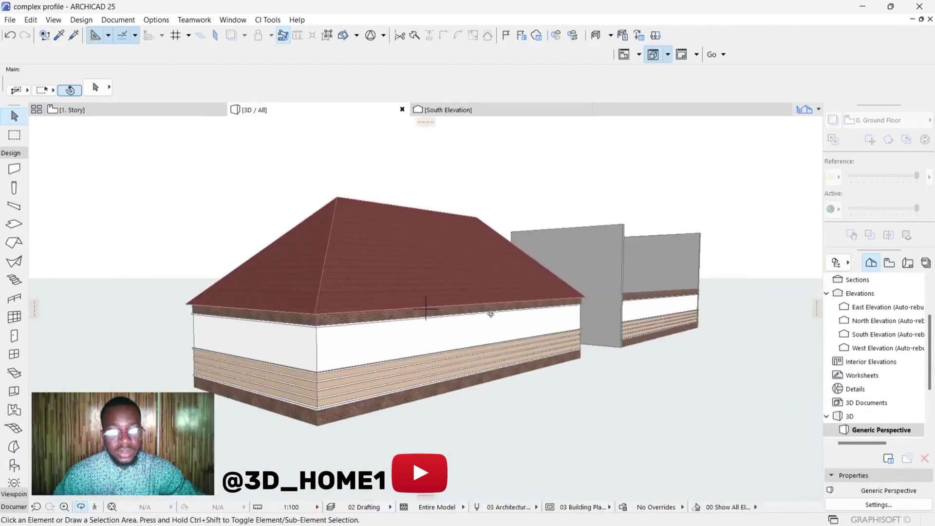
drag(484, 306, 313, 298)
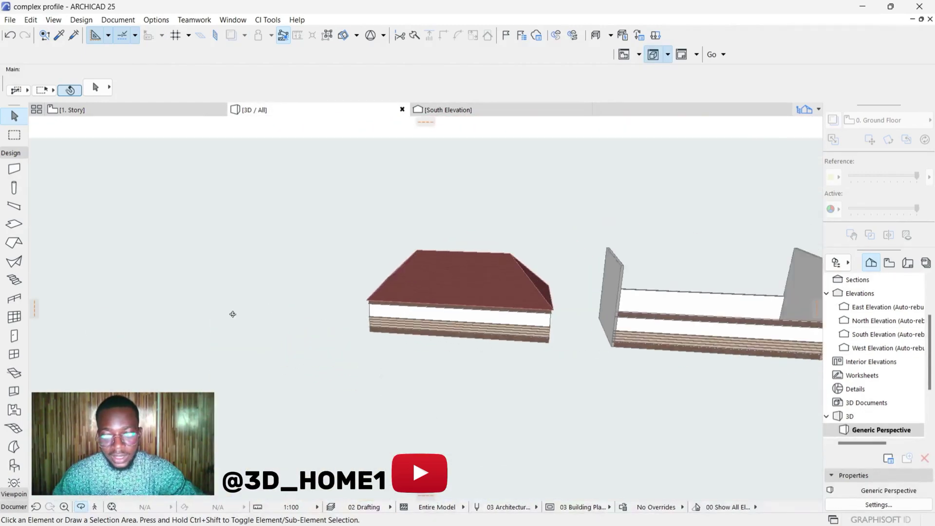
scroll(502, 331, down, 2)
scroll(599, 330, up, 2)
drag(729, 328, 653, 299)
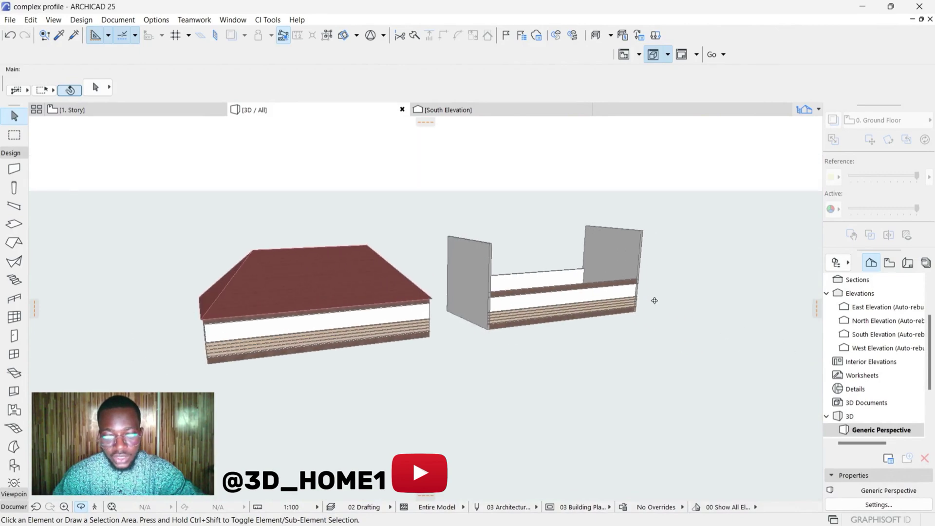
scroll(503, 283, up, 2)
scroll(503, 283, up, 1)
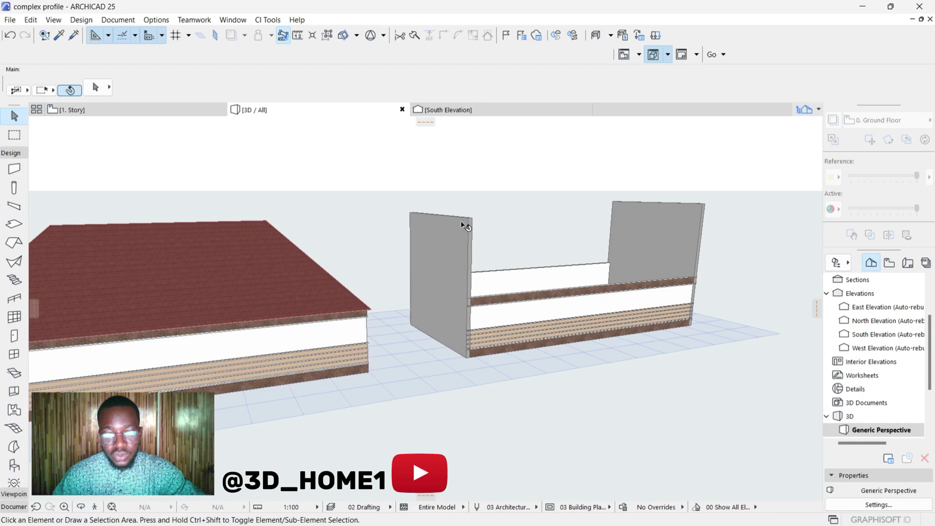
scroll(503, 302, down, 2)
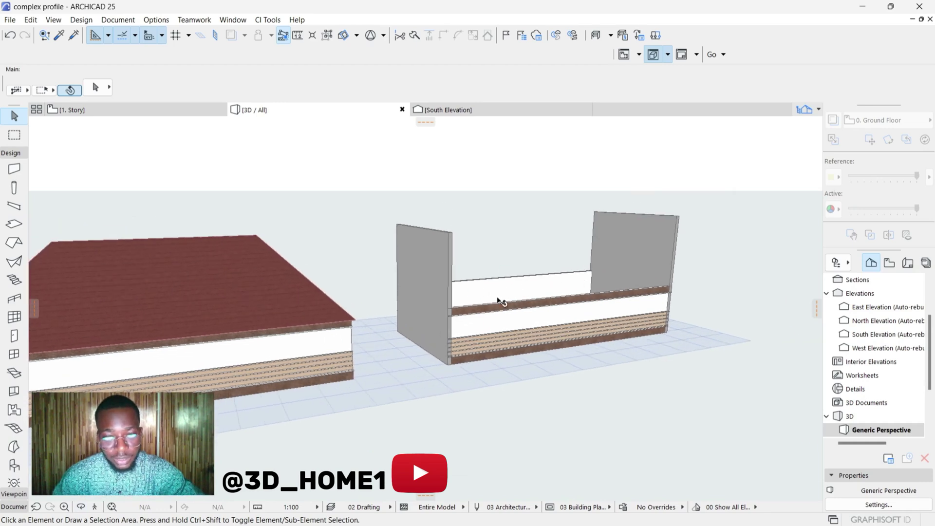
scroll(501, 302, down, 2)
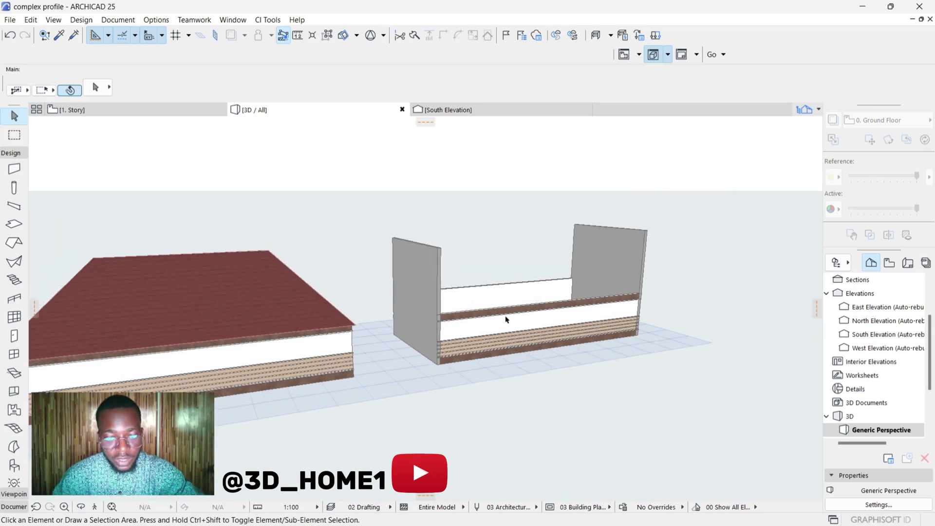
Lower the second building's front end wall to match its side walls.
click(423, 255)
scroll(429, 257, up, 2)
click(441, 269)
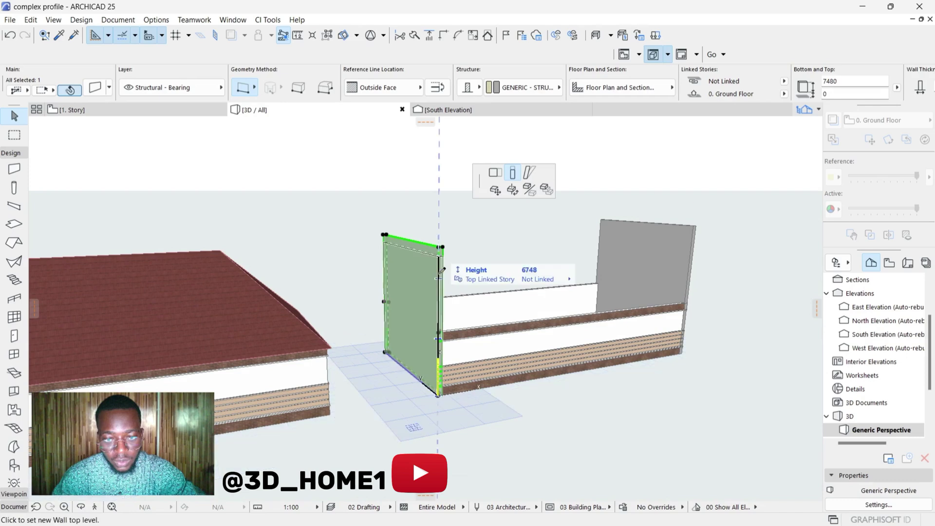
click(439, 336)
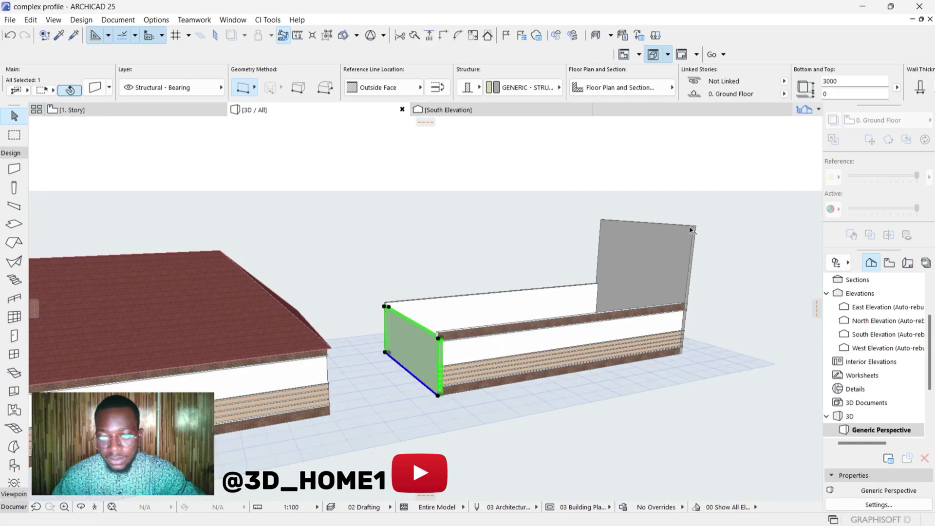
click(691, 229)
click(691, 228)
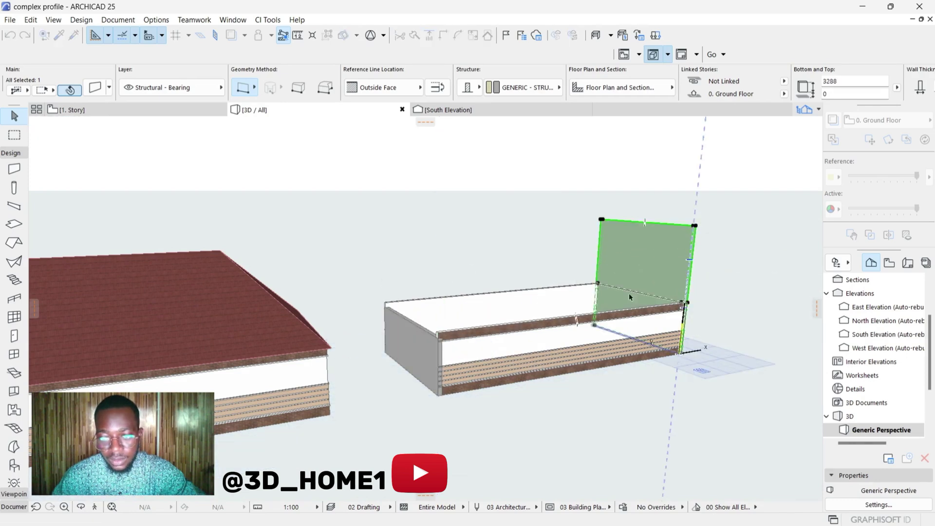
key(Escape)
key(Escape)
In the 3D view, raise the second building's left end wall top to 3288.
shift+middle_drag(411, 292, 218, 226)
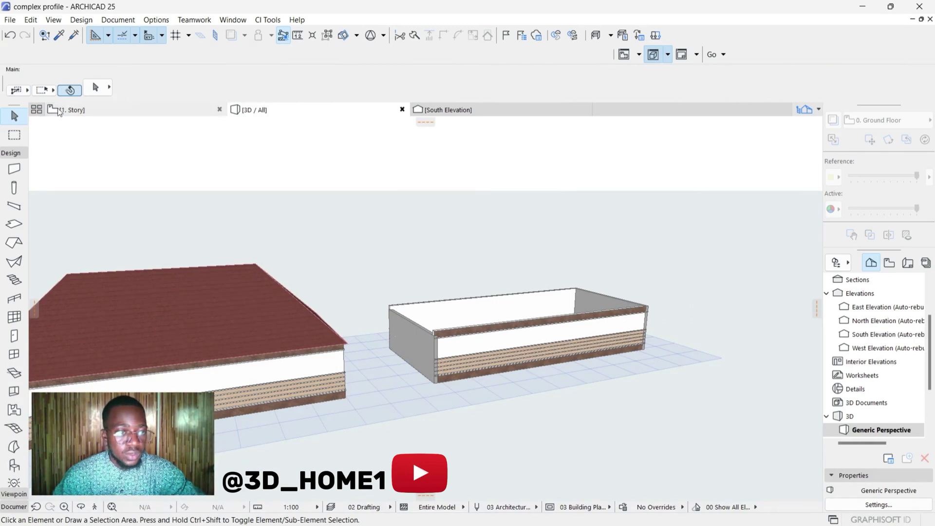
click(171, 109)
scroll(316, 263, down, 5)
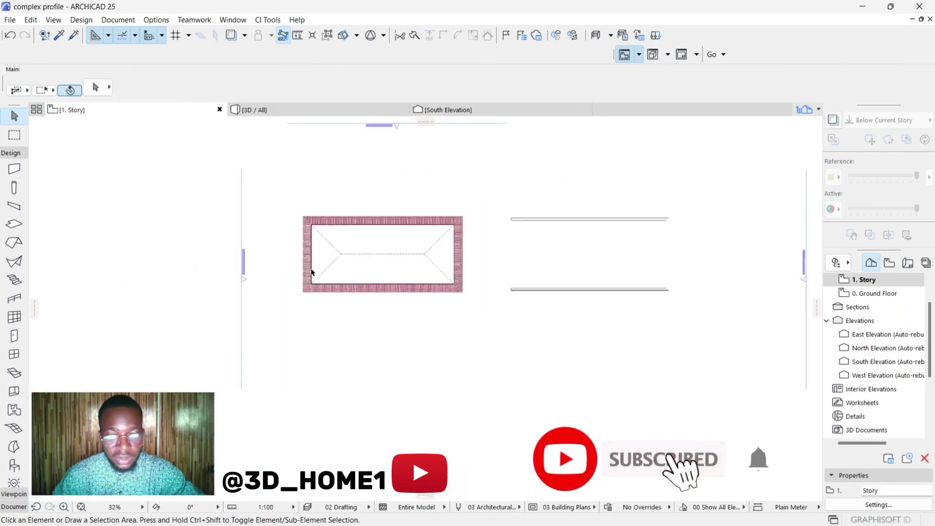
scroll(443, 253, up, 4)
scroll(419, 253, up, 2)
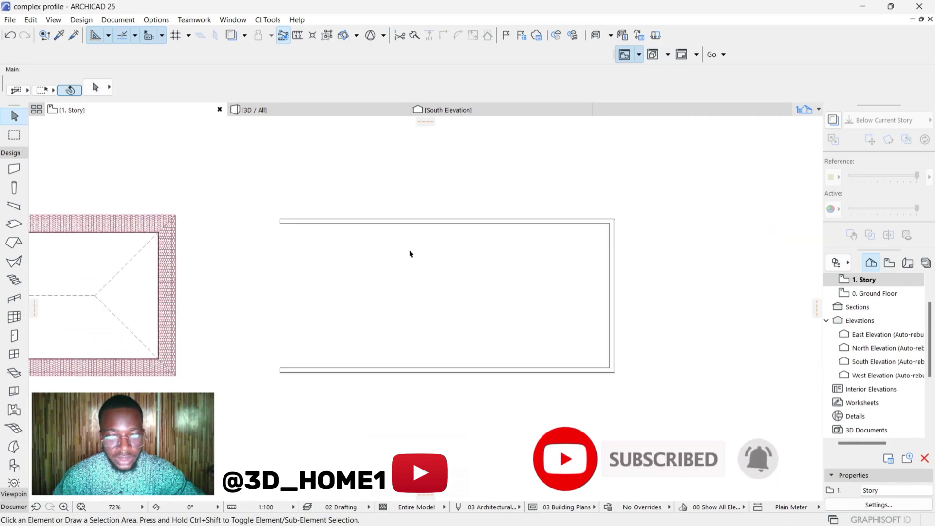
scroll(370, 248, up, 2)
click(292, 111)
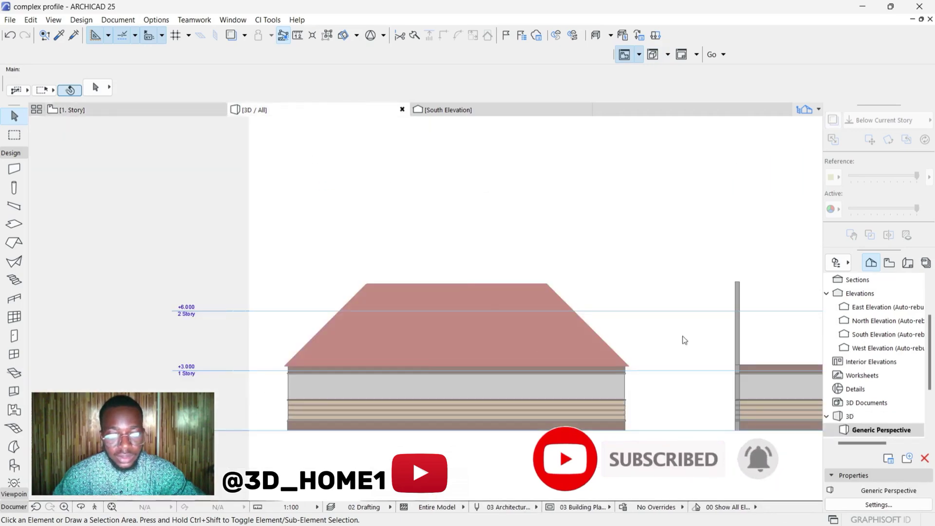
drag(683, 338, 389, 341)
click(380, 360)
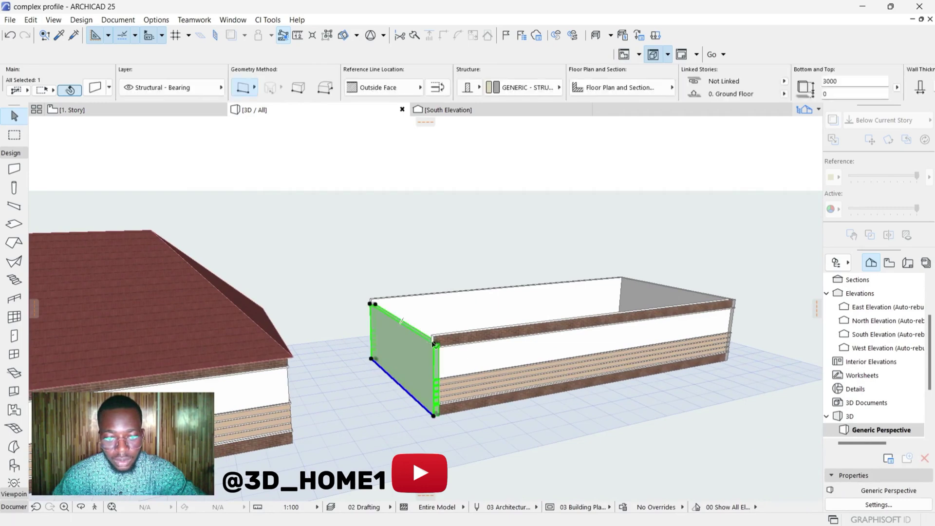
scroll(437, 347, up, 3)
click(436, 343)
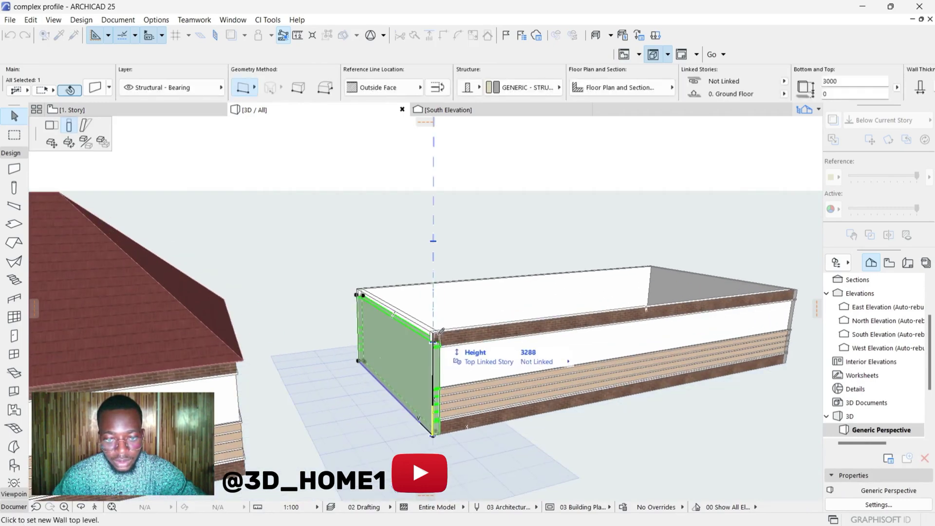
click(435, 336)
Return to the 1. Story floor plan.
click(68, 110)
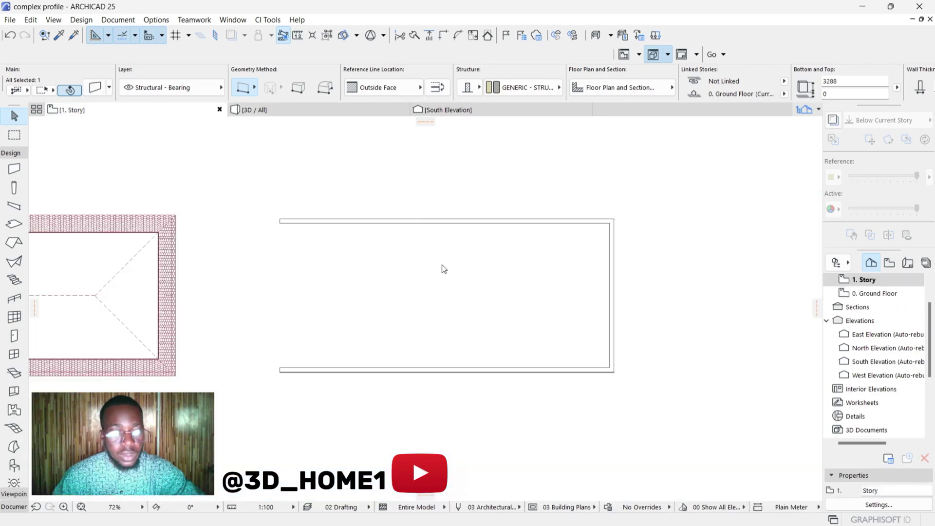
scroll(375, 297, down, 3)
scroll(364, 304, up, 3)
scroll(694, 323, up, 2)
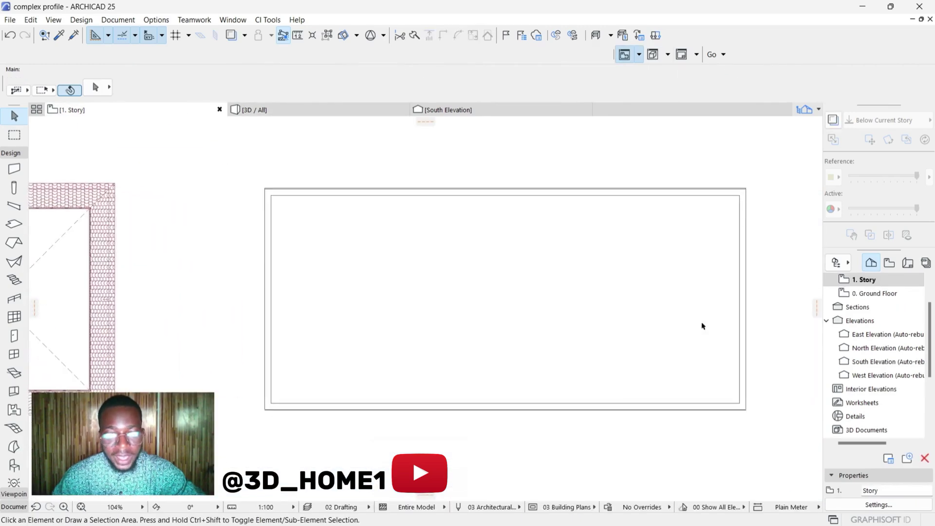
scroll(400, 306, down, 1)
click(14, 244)
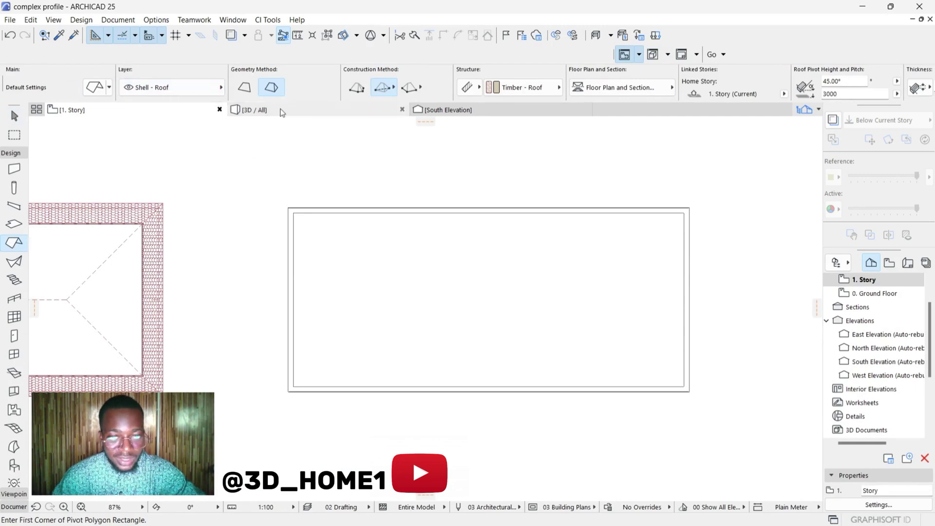
Draw a 17172 × 7880 rectangle pivot-polygon roof over the second building, corner to corner.
click(377, 93)
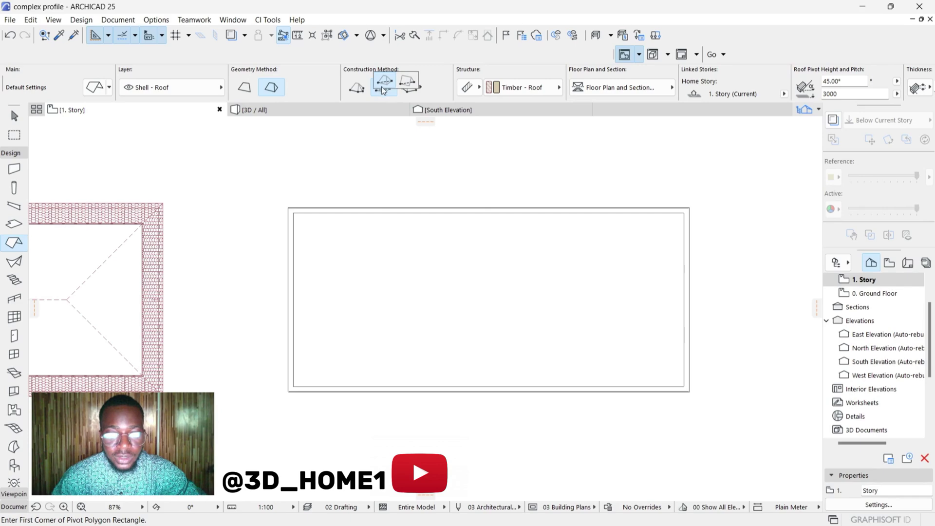
click(407, 83)
scroll(291, 210, up, 5)
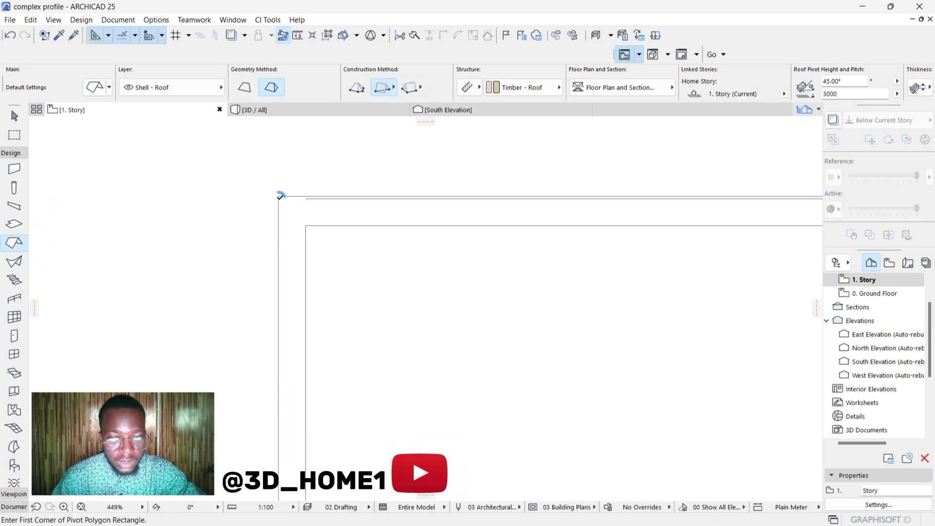
click(280, 196)
scroll(281, 209, down, 5)
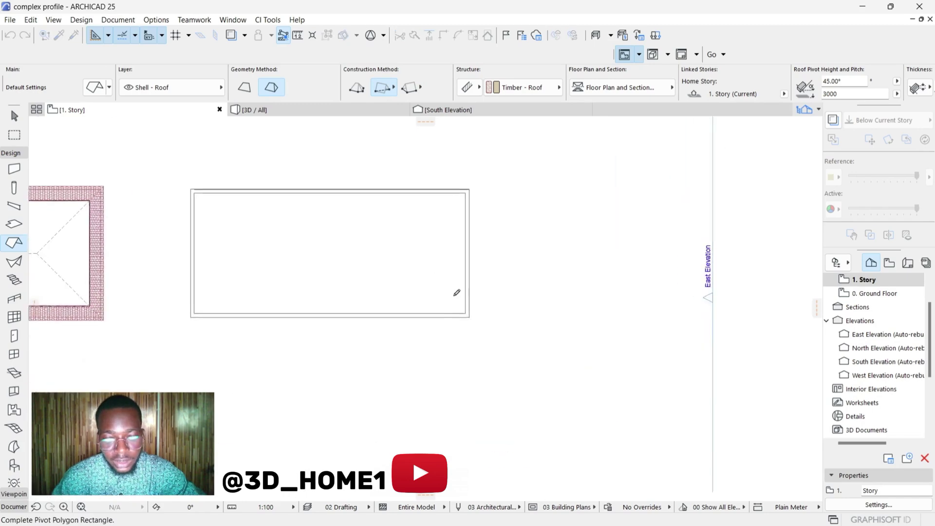
scroll(469, 319, up, 4)
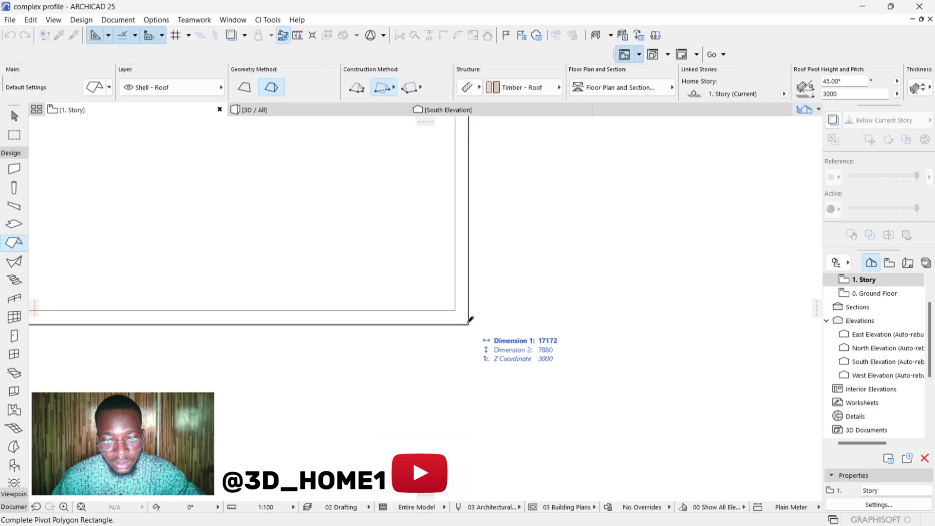
click(488, 341)
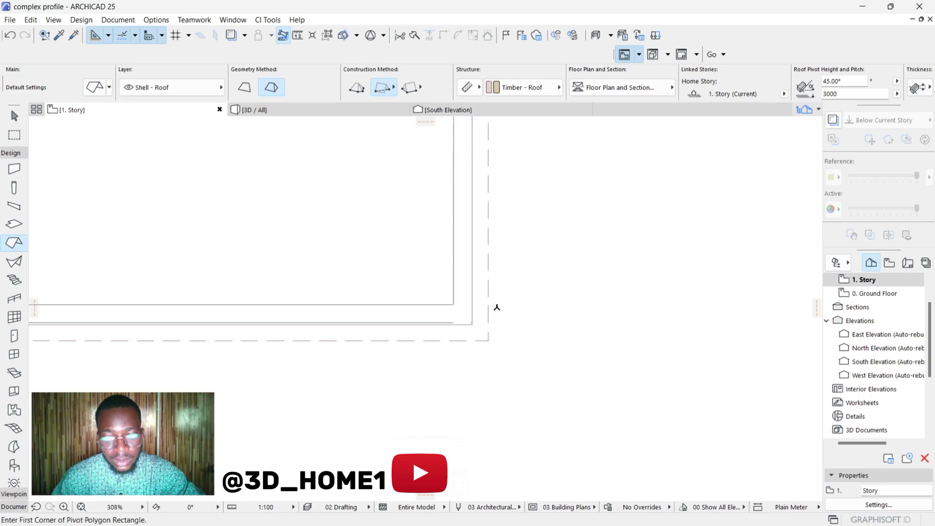
scroll(517, 306, down, 4)
scroll(440, 236, down, 2)
Inspect the new roof floating above the second building in the 3D view.
click(248, 109)
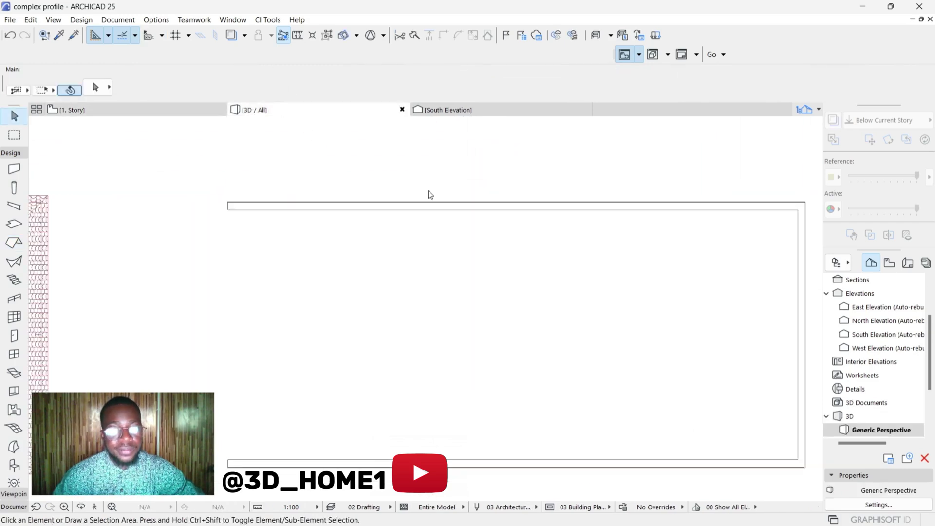
shift+middle_drag(410, 201, 383, 291)
shift+middle_drag(380, 255, 386, 249)
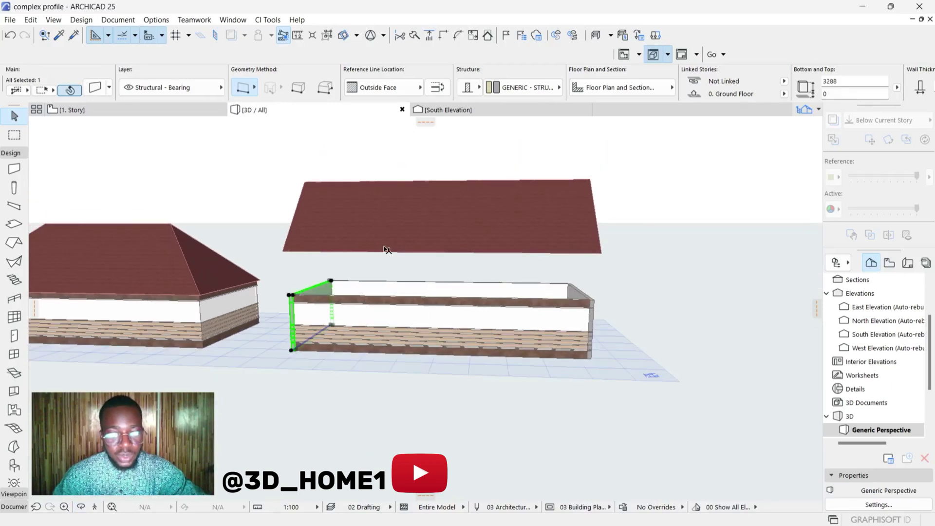
click(352, 233)
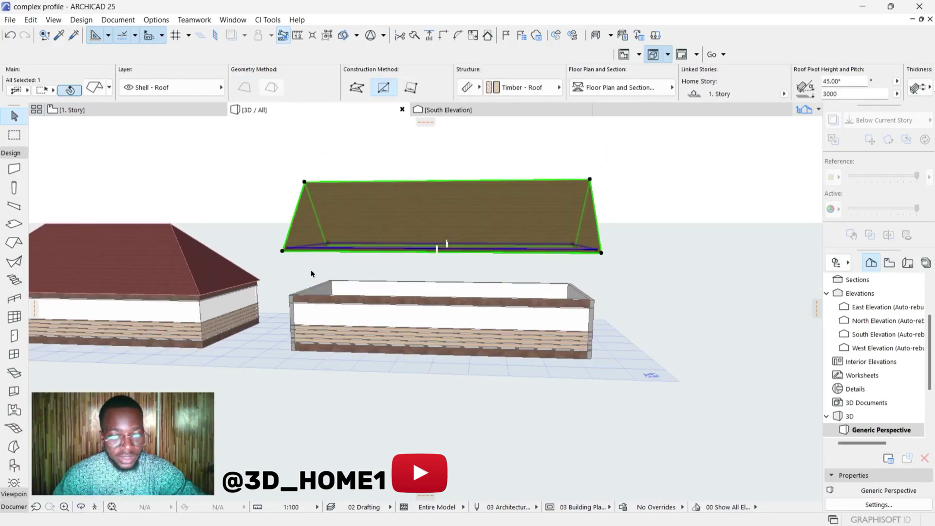
shift+middle_drag(311, 274, 317, 258)
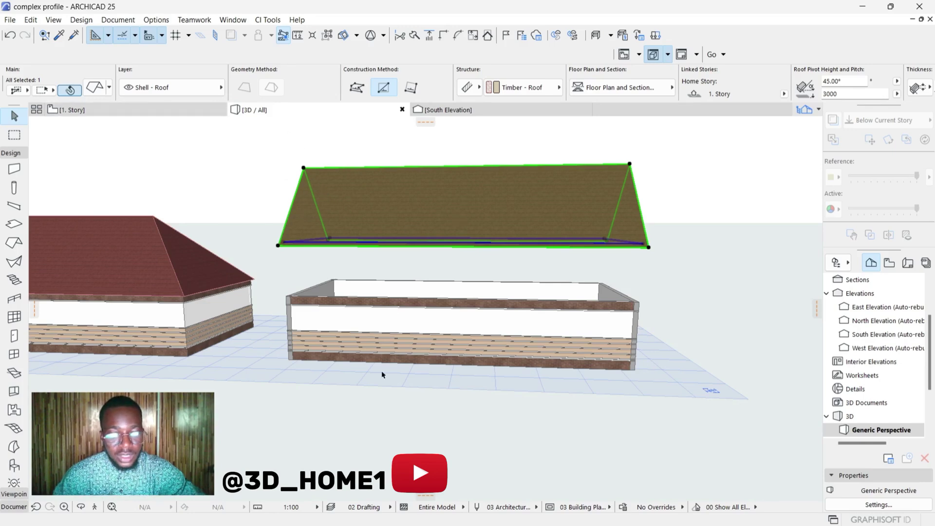
In South Elevation, move the upper roof down 2717 onto the wall tops.
click(424, 110)
scroll(587, 313, up, 4)
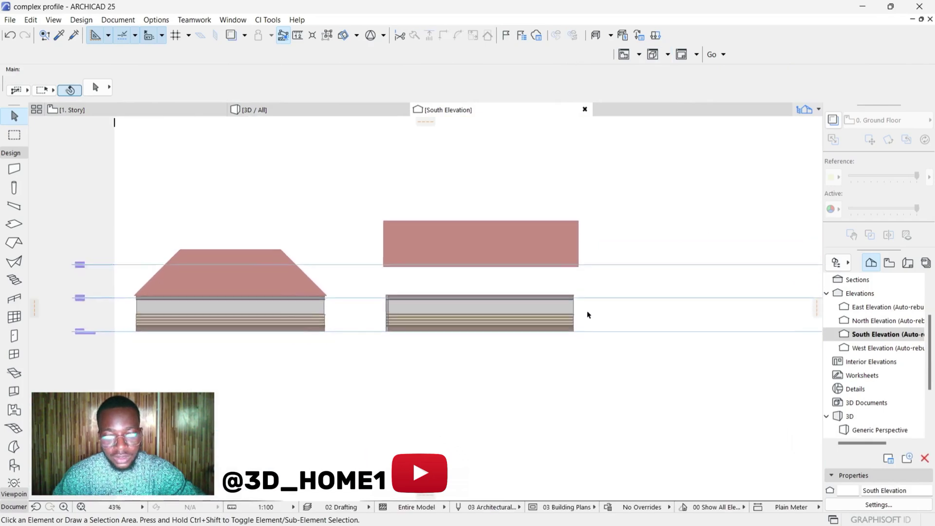
click(599, 170)
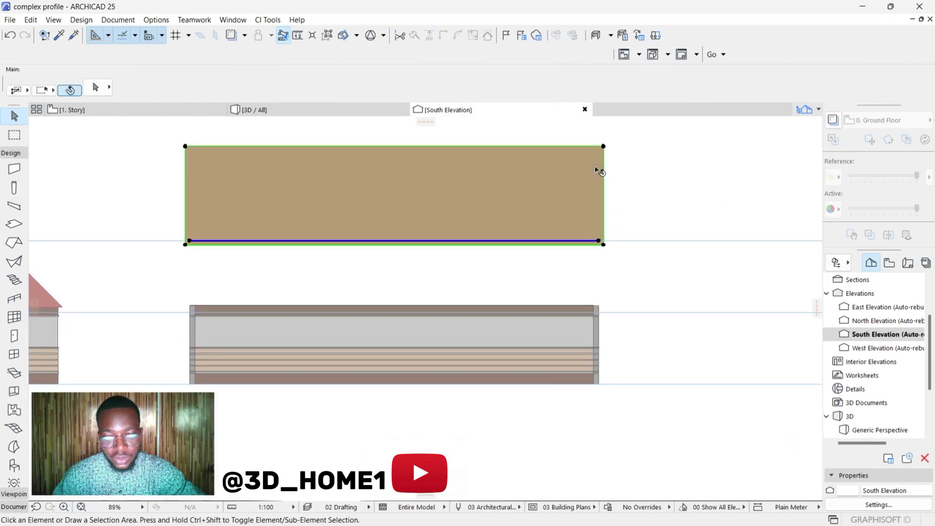
click(601, 242)
scroll(601, 296, up, 4)
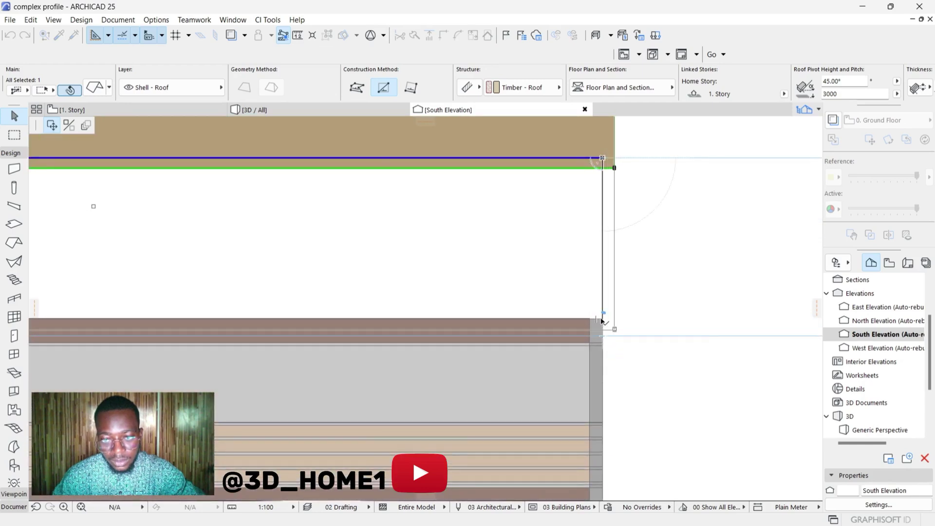
click(606, 322)
scroll(533, 309, down, 4)
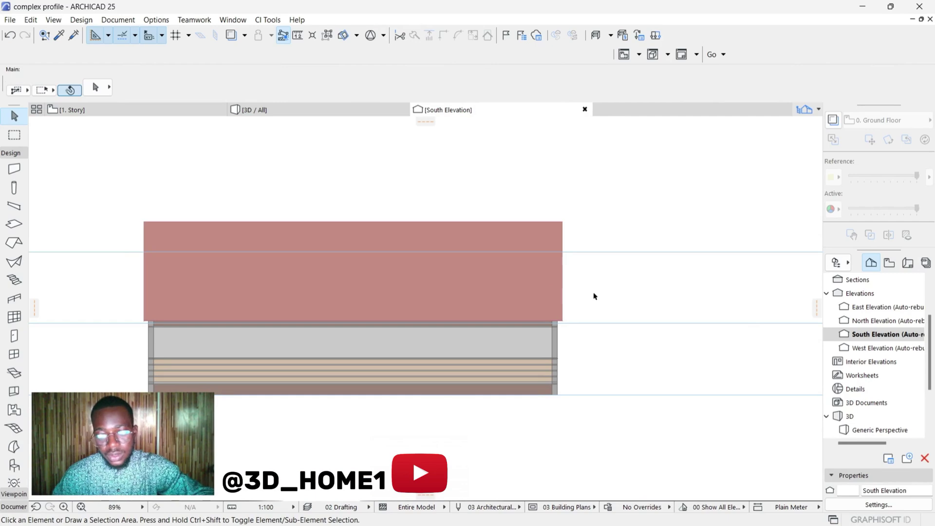
Orbit the 3D view to check both roofed buildings.
click(317, 110)
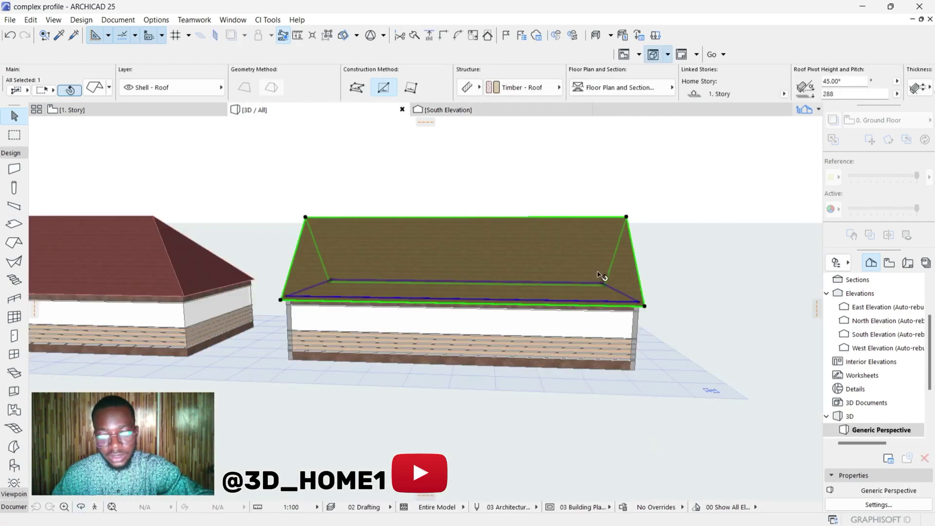
shift+middle_drag(630, 278, 578, 328)
key(Escape)
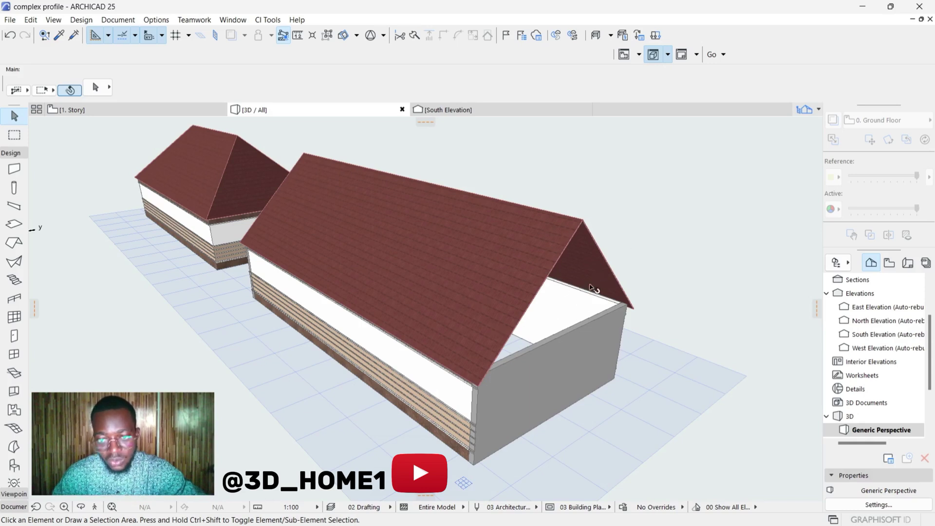
shift+middle_drag(593, 287, 468, 342)
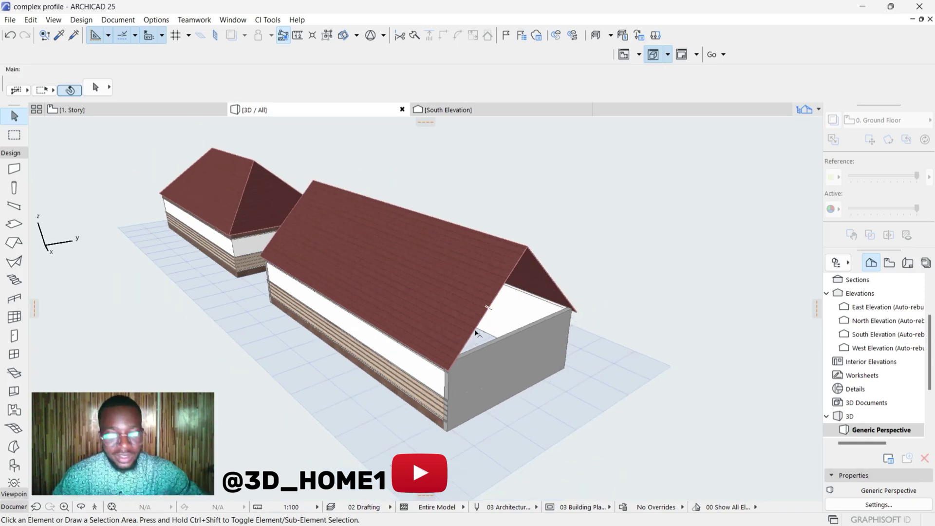
scroll(475, 333, up, 2)
Raise the second building's gable end wall above the roof to 7531.
click(522, 338)
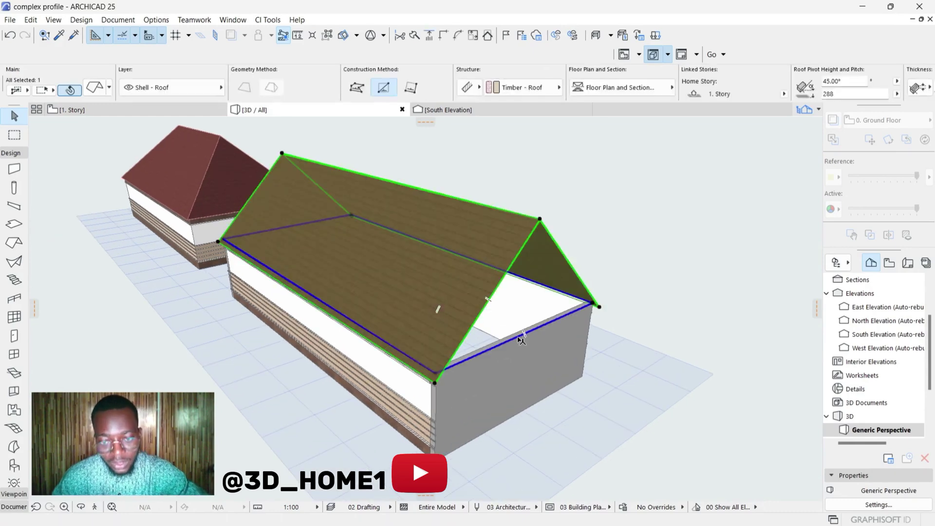
click(522, 342)
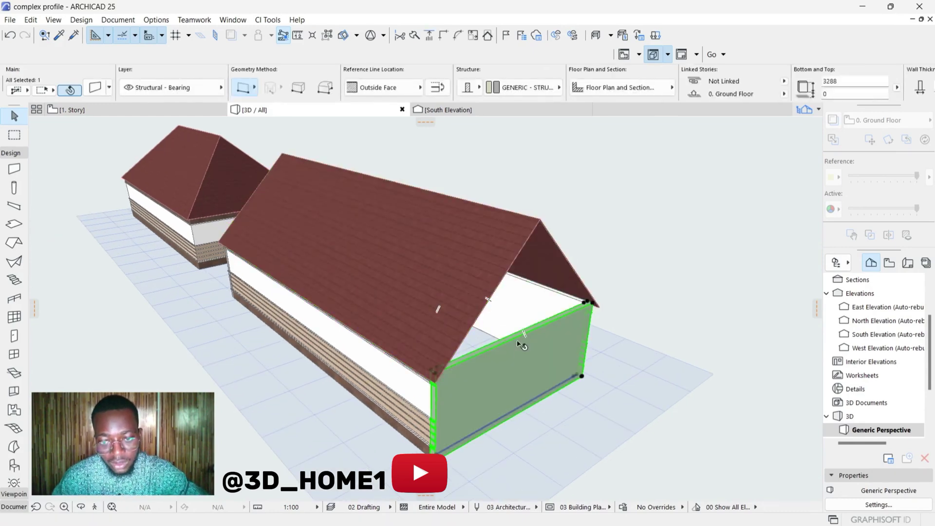
click(439, 368)
click(515, 235)
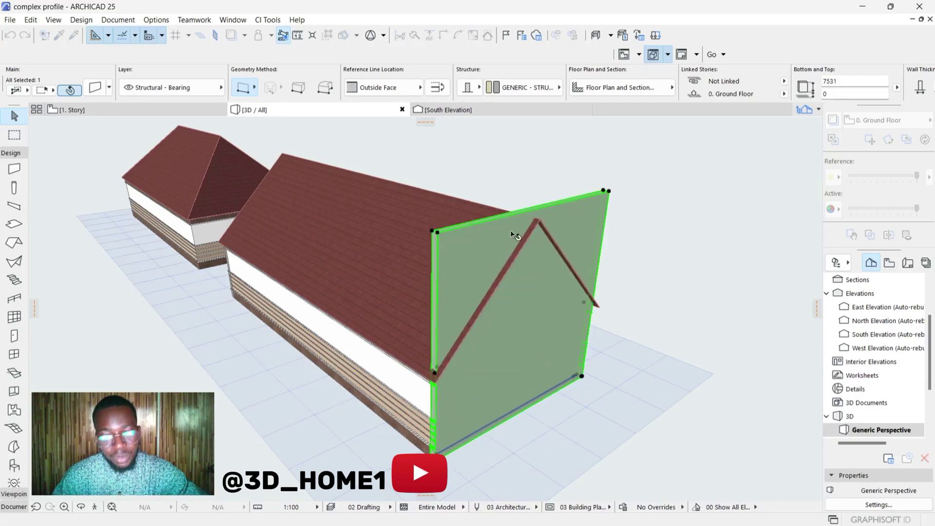
scroll(515, 236, down, 2)
key(Escape)
shift+middle_drag(516, 282, 511, 320)
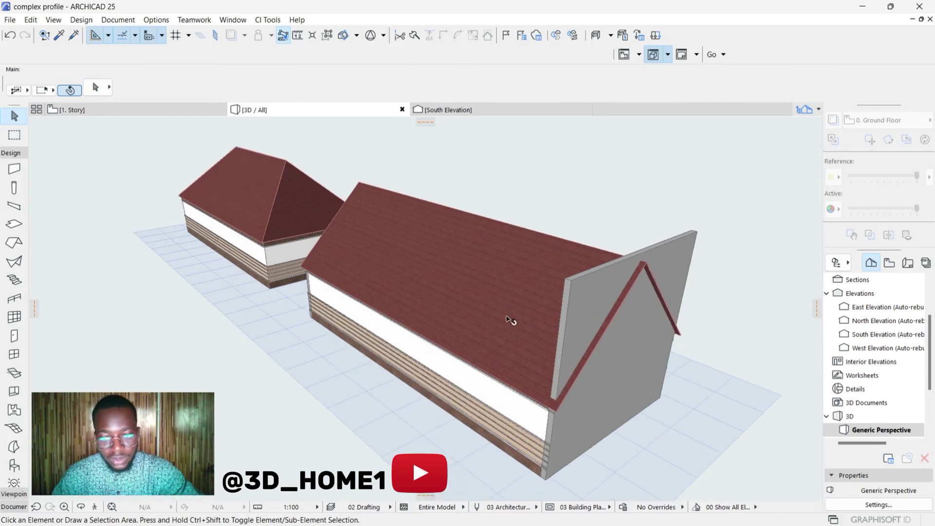
Trim the gable end wall to the selected roof with Trim Elements to Roof/Shell.
click(579, 316)
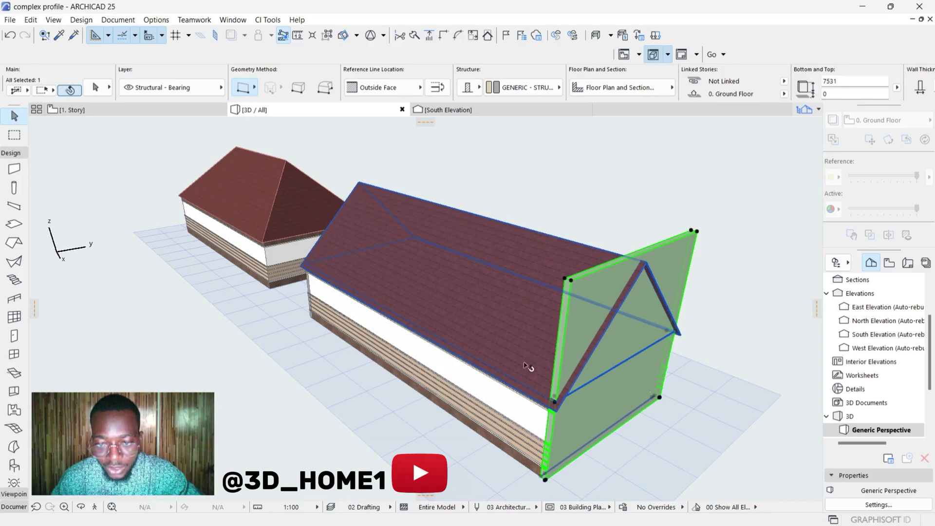
shift+click(496, 309)
scroll(327, 333, down, 2)
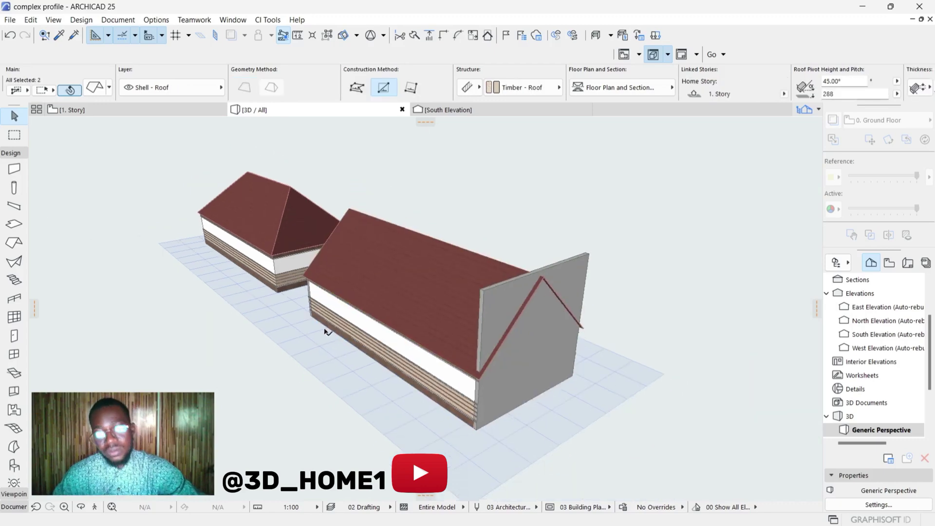
shift+middle_drag(459, 327, 489, 349)
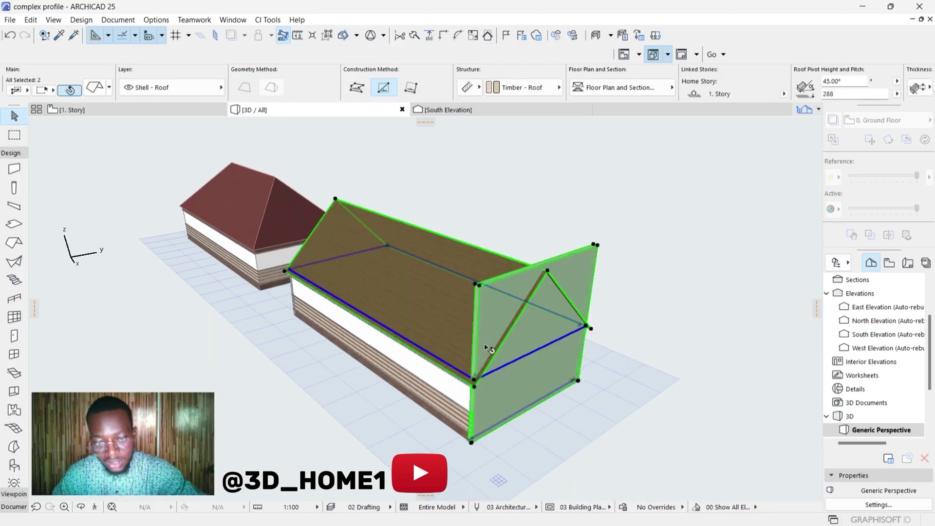
right_click(502, 326)
mouse_move(551, 145)
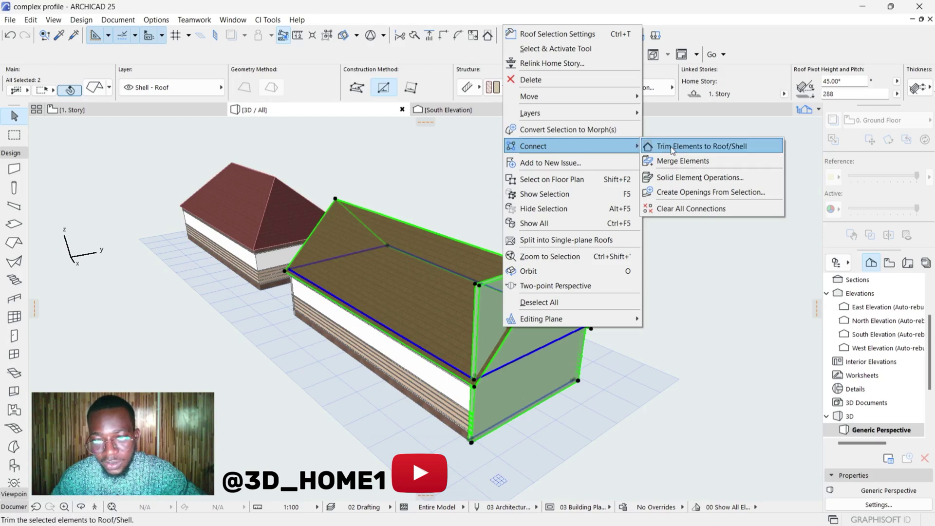
click(732, 149)
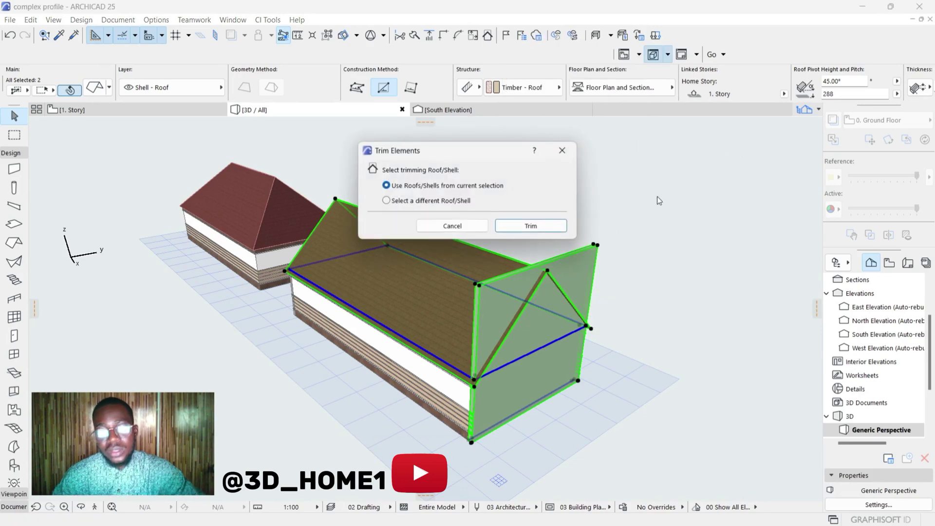
click(532, 227)
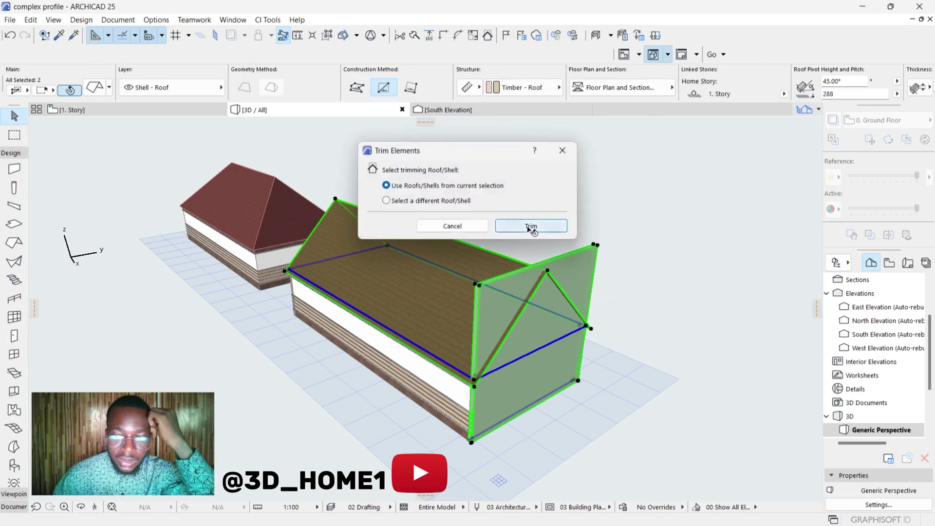
Orbit to inspect the trimmed gable end from low and side views.
scroll(511, 316, up, 4)
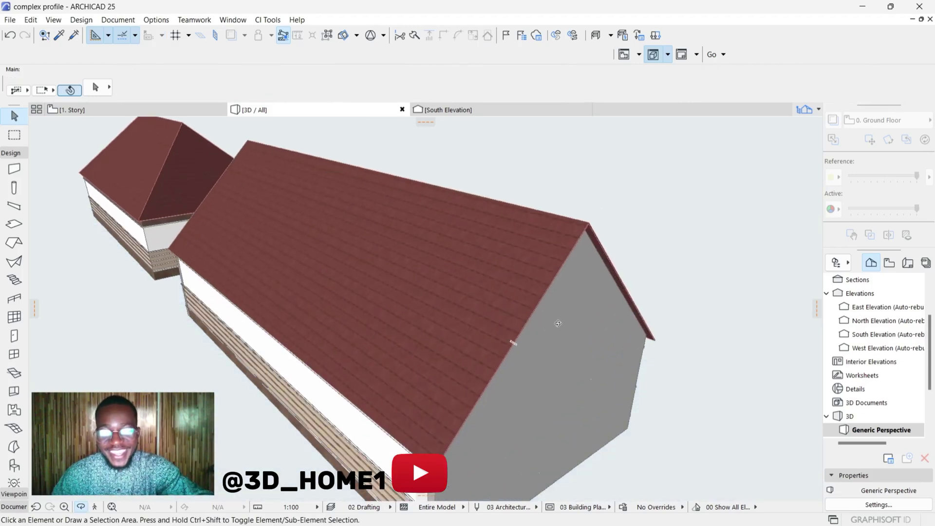
shift+middle_drag(550, 321, 470, 283)
scroll(469, 283, down, 3)
shift+middle_drag(469, 322, 332, 351)
Raise the second building's open gable-end wall to a taller height by dragging its top.
click(551, 334)
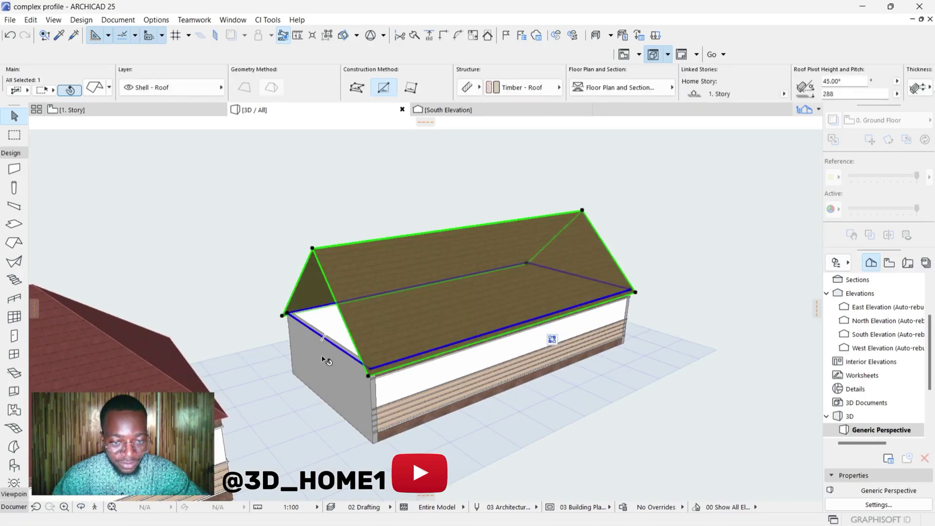
click(324, 365)
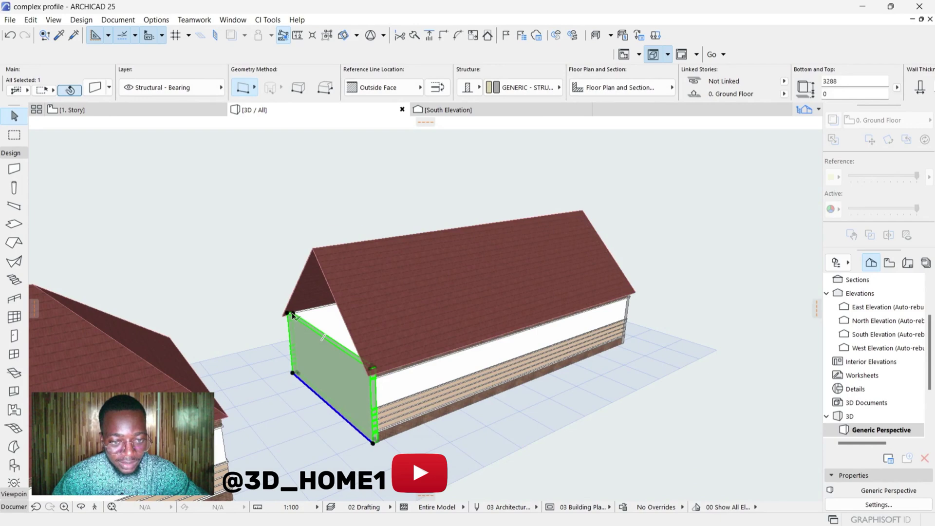
click(292, 315)
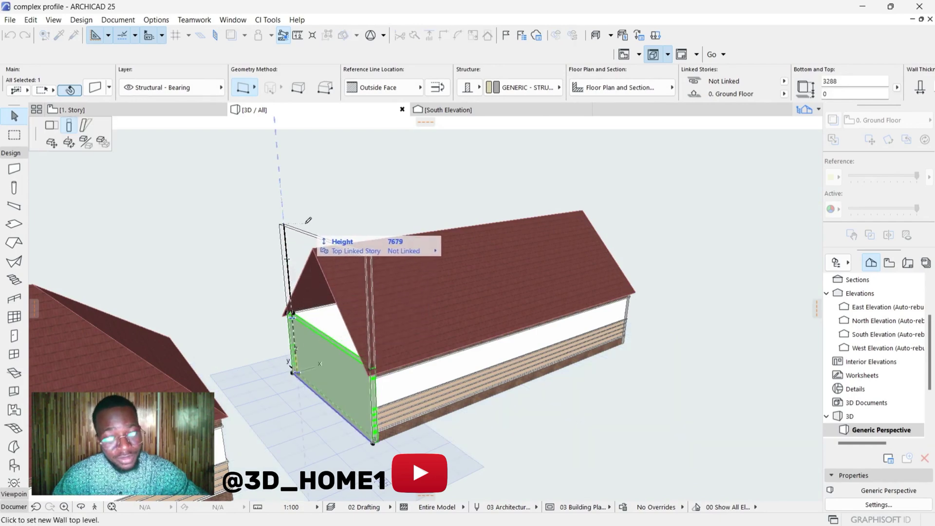
click(309, 218)
click(366, 203)
shift+middle_drag(366, 203, 346, 278)
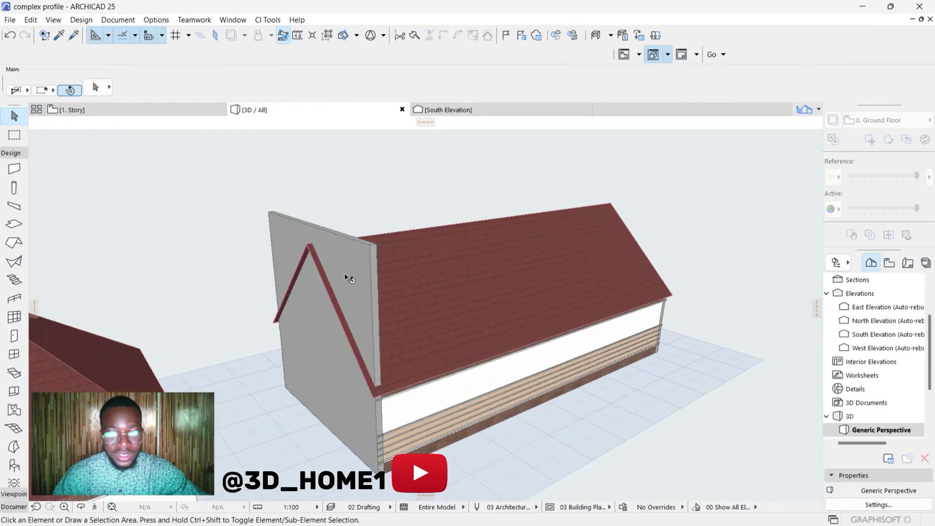
Trim the raised gable wall to the roof with Trim Elements to Roof/Shell.
click(274, 214)
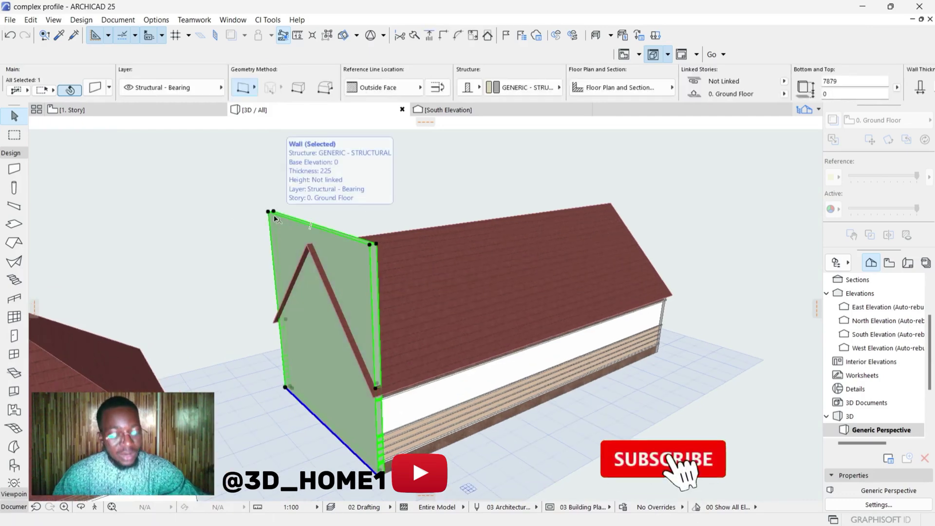
shift+click(433, 291)
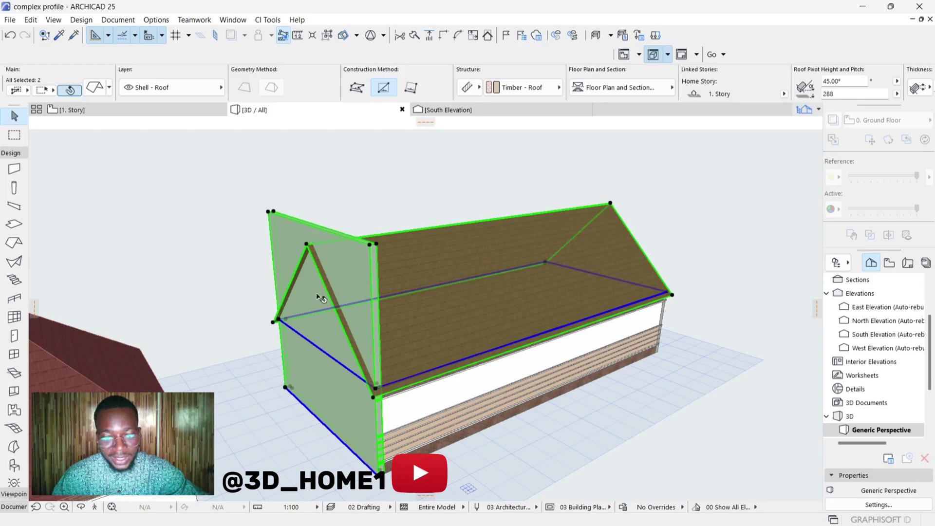
right_click(347, 286)
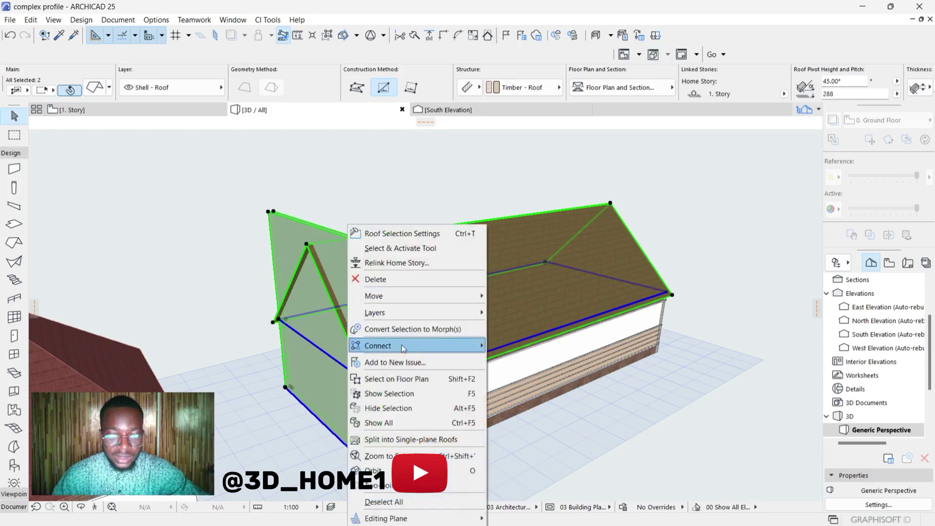
mouse_move(466, 347)
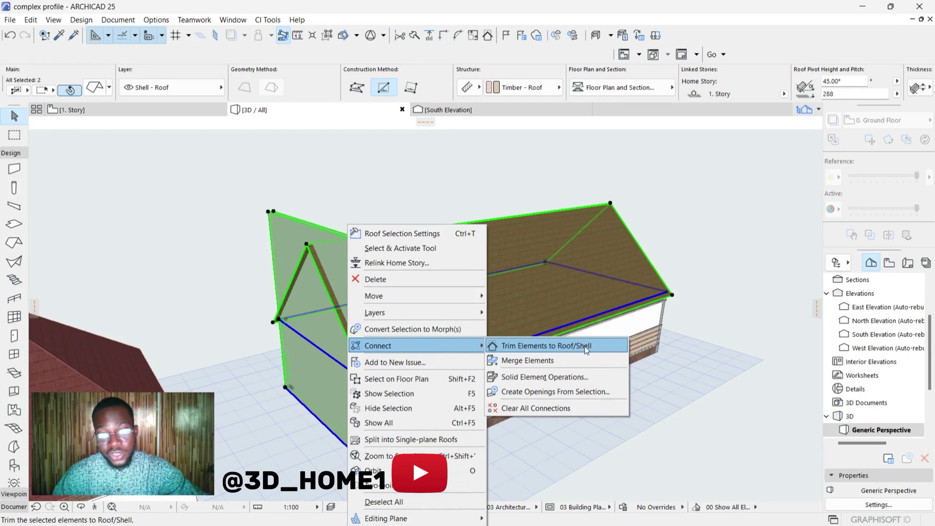
click(572, 347)
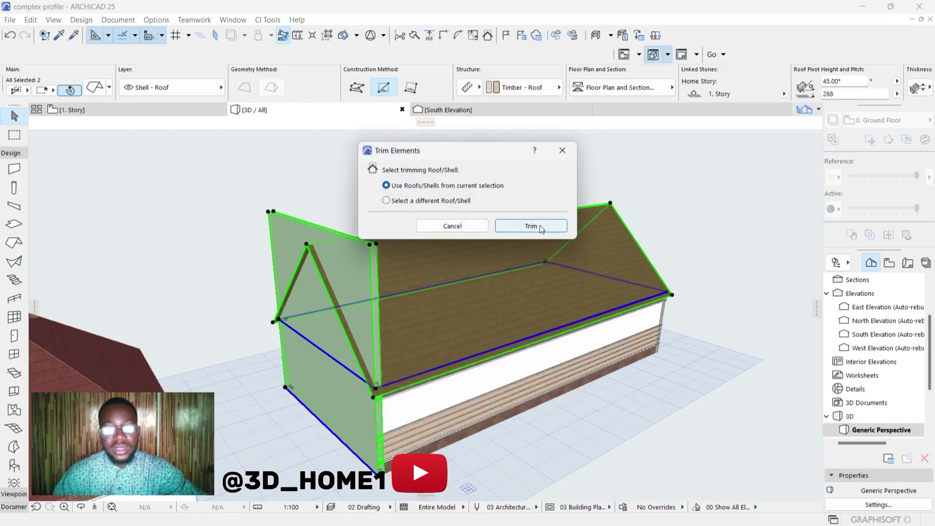
click(531, 226)
click(535, 159)
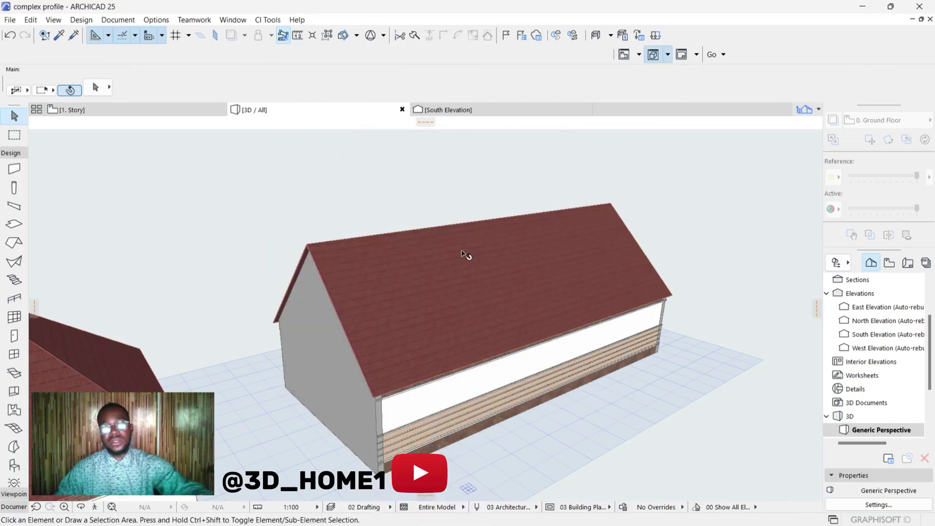
shift+middle_drag(462, 254, 322, 335)
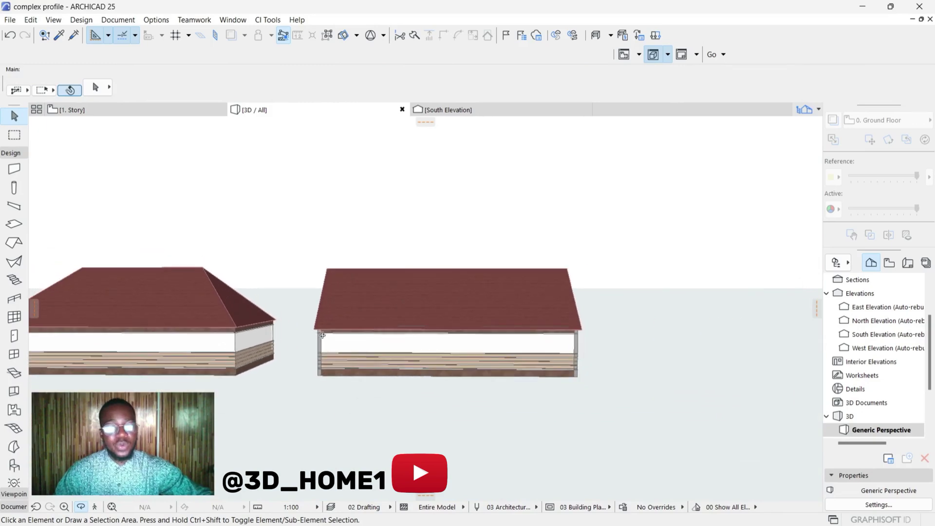
Orbit and zoom to view both houses from above, then return to the 1. Story plan.
scroll(117, 300, up, 3)
scroll(486, 342, up, 5)
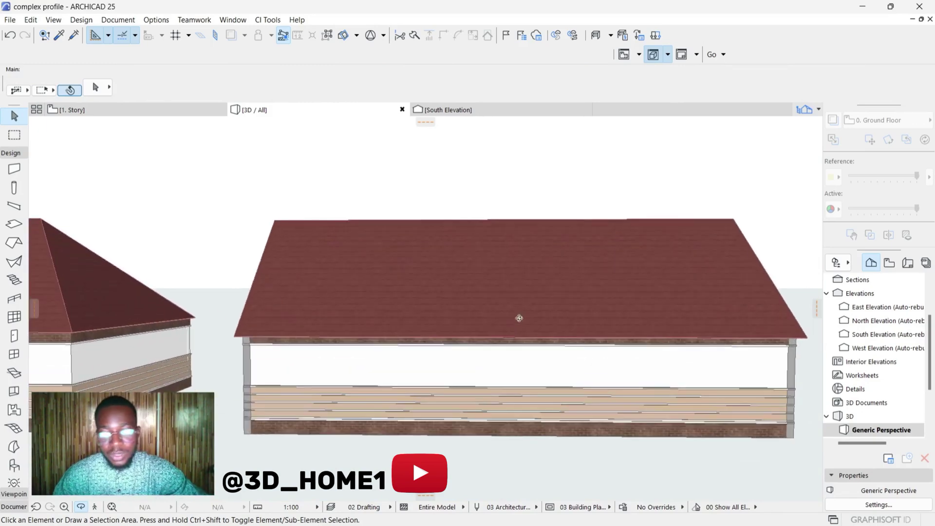
scroll(676, 348, down, 5)
shift+middle_drag(599, 351, 310, 385)
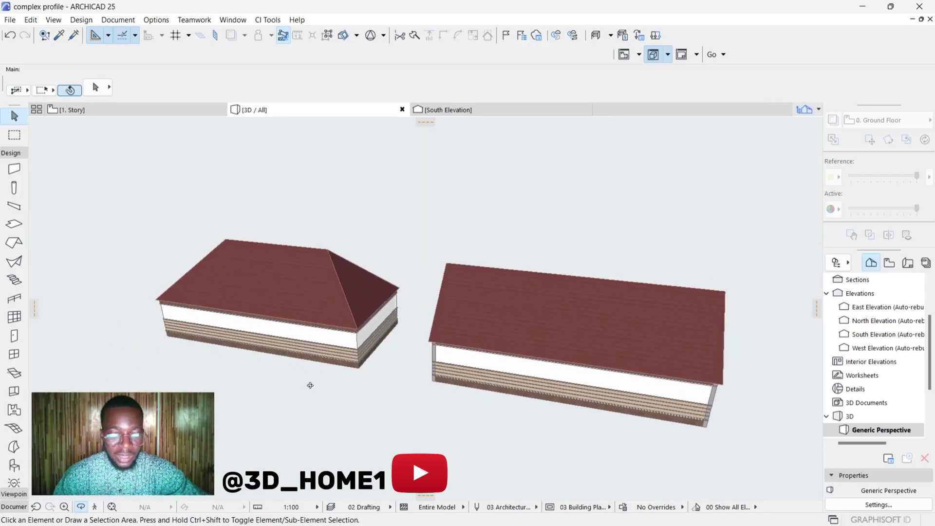
scroll(310, 385, up, 4)
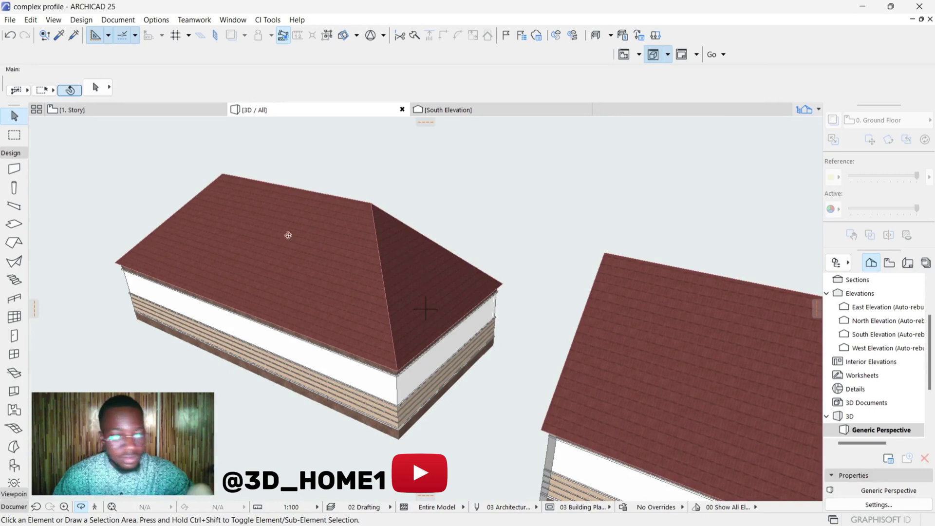
click(185, 115)
Stretch the hip roof's horizontal ridge out to its right edge, making that end 90° pitch.
scroll(343, 274, down, 3)
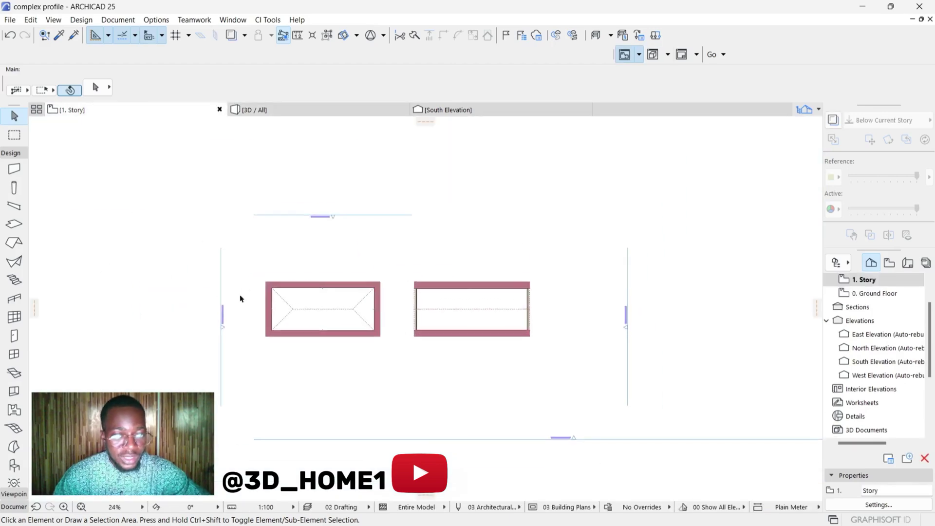
scroll(250, 308, up, 3)
scroll(407, 340, up, 8)
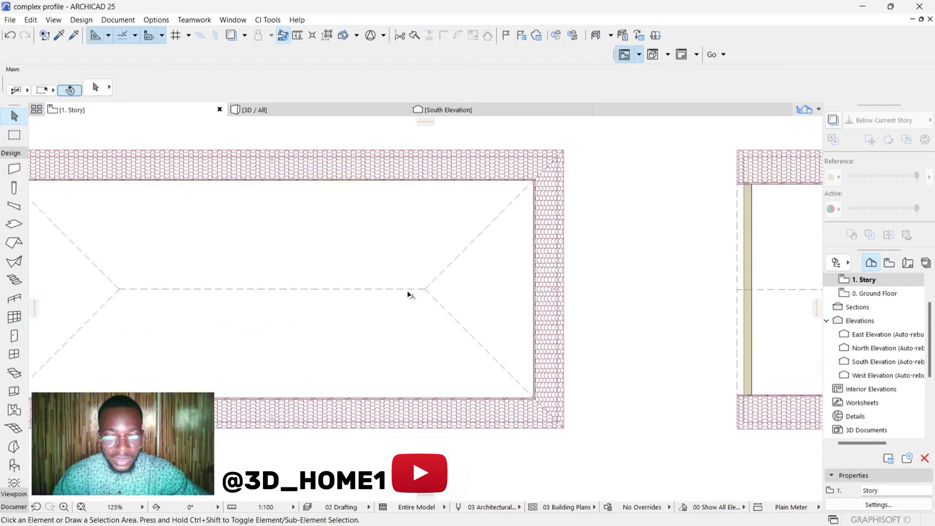
click(412, 291)
scroll(427, 292, up, 6)
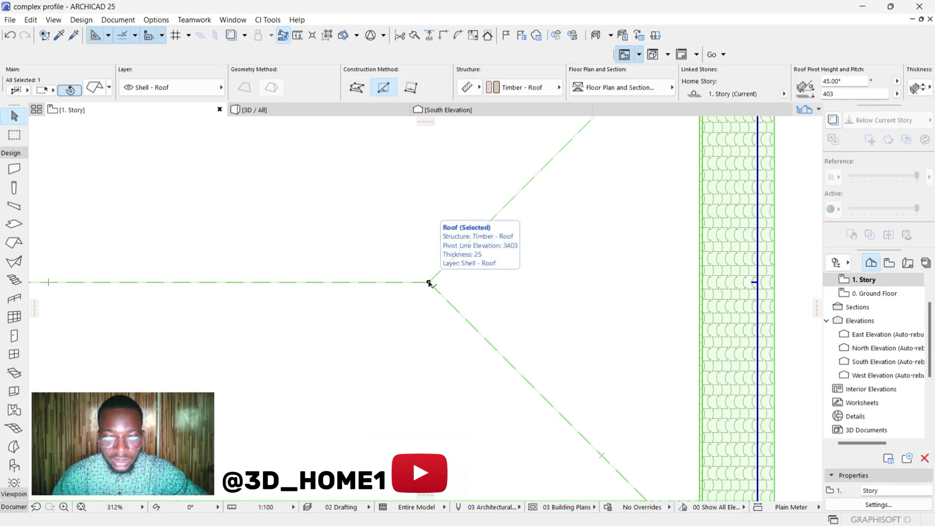
click(428, 282)
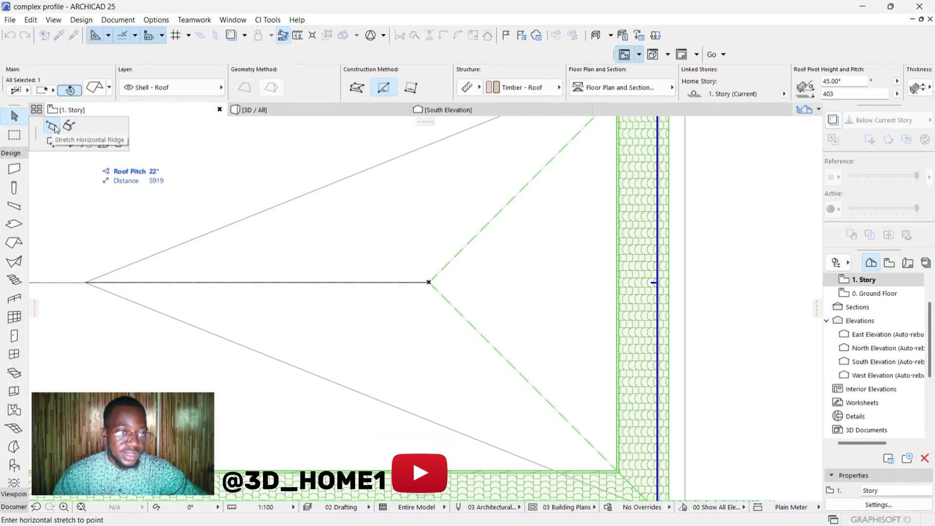
scroll(466, 300, down, 2)
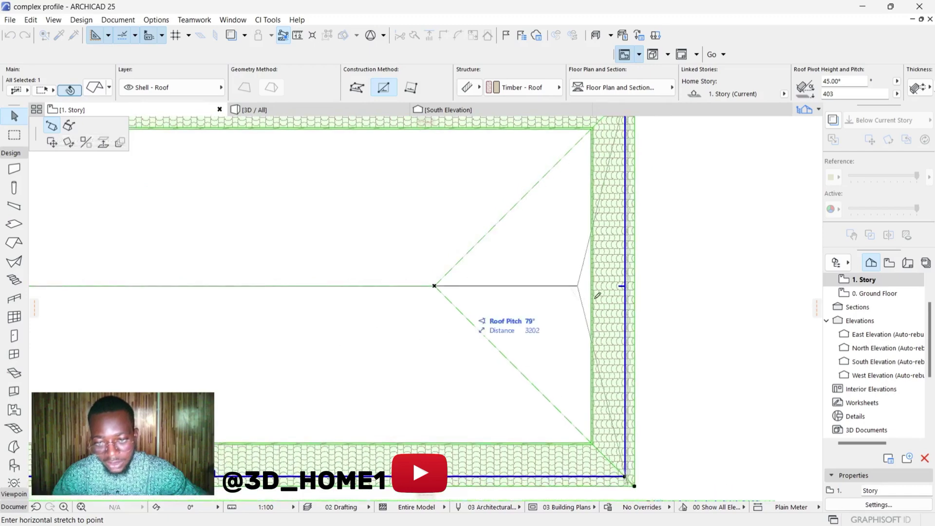
click(628, 284)
click(641, 265)
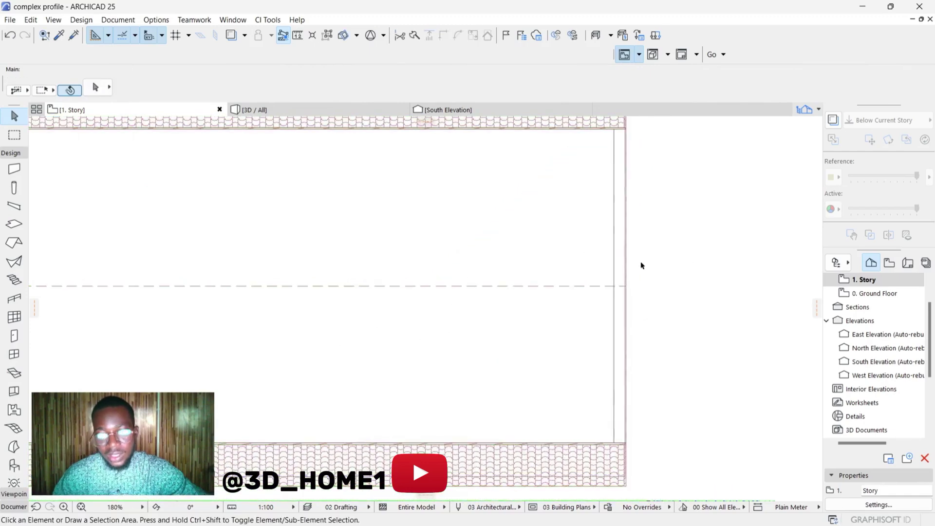
Show the 3D view from a low angle along both buildings' gable ends.
click(263, 110)
drag(427, 345, 550, 347)
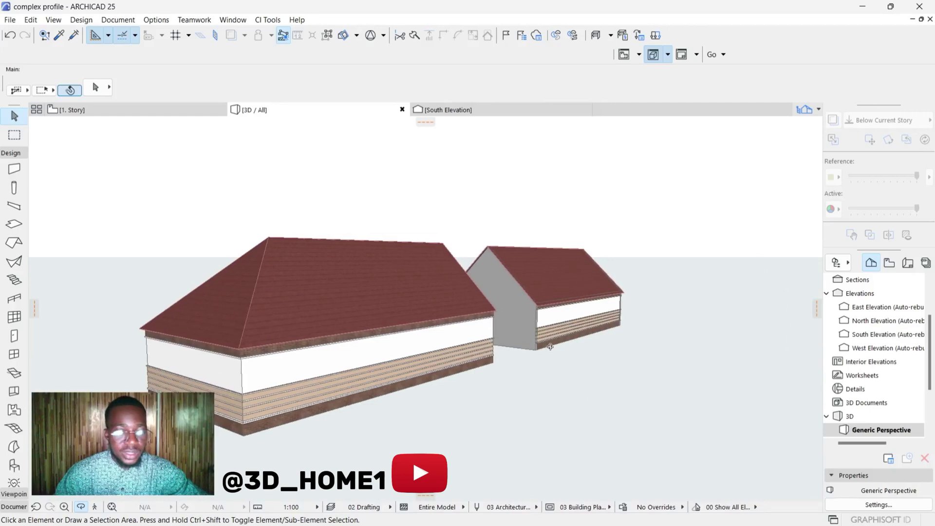
drag(230, 228, 326, 244)
scroll(482, 280, up, 10)
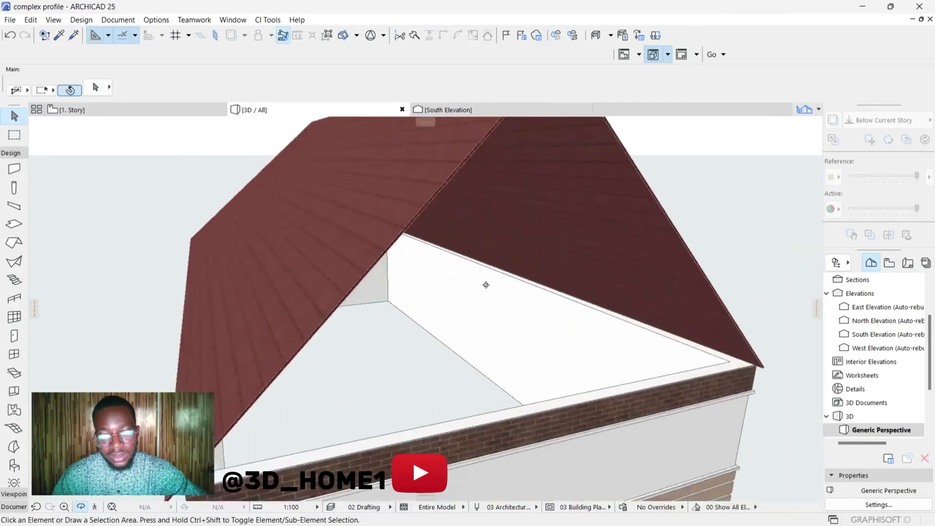